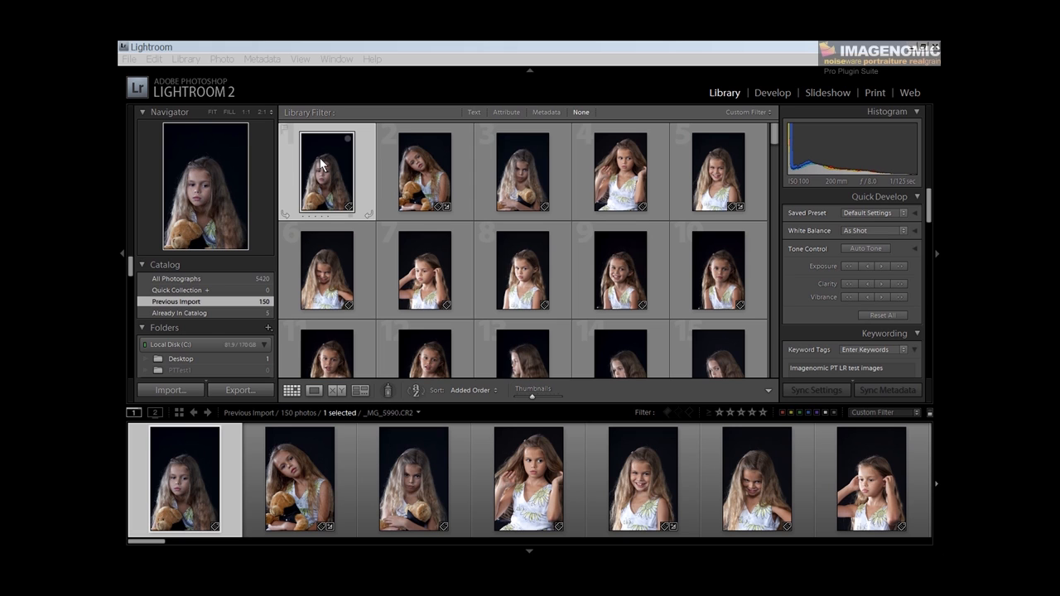
Step: Send the first photo in the library grid to Imagenomic Portraiture for external editing
right_click(321, 164)
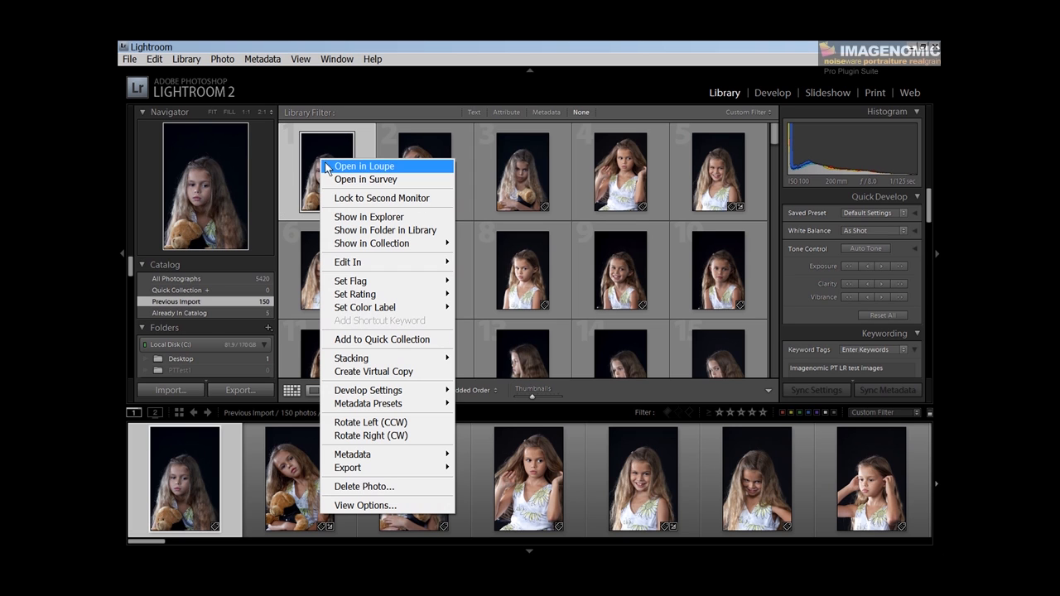
mouse_move(385, 268)
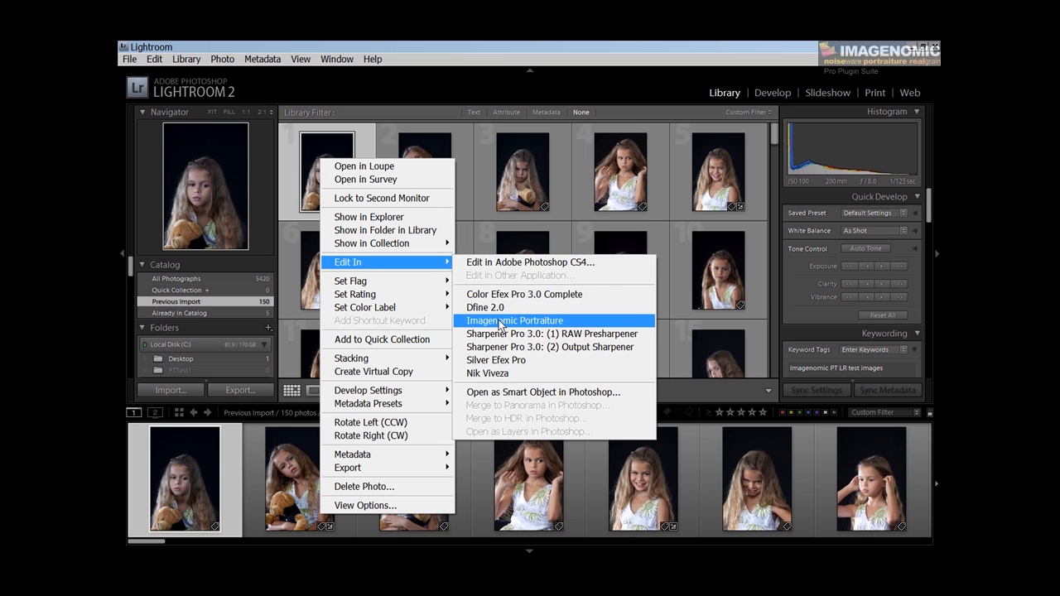
click(569, 322)
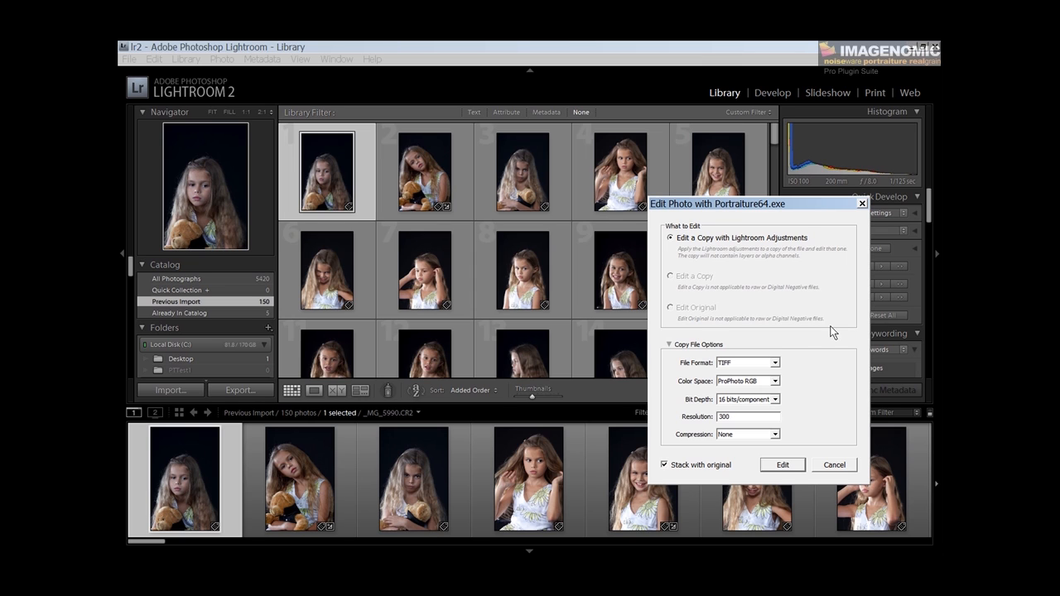
Step: Examine the file format, color space, bit depth and compression choices for the copy, keeping the existing options
click(776, 364)
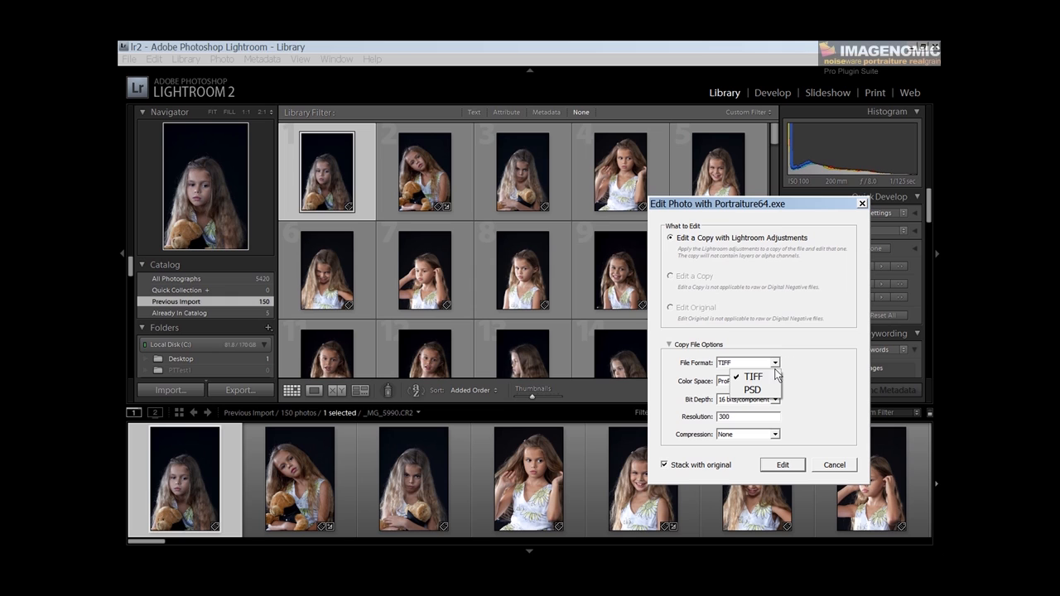
click(804, 363)
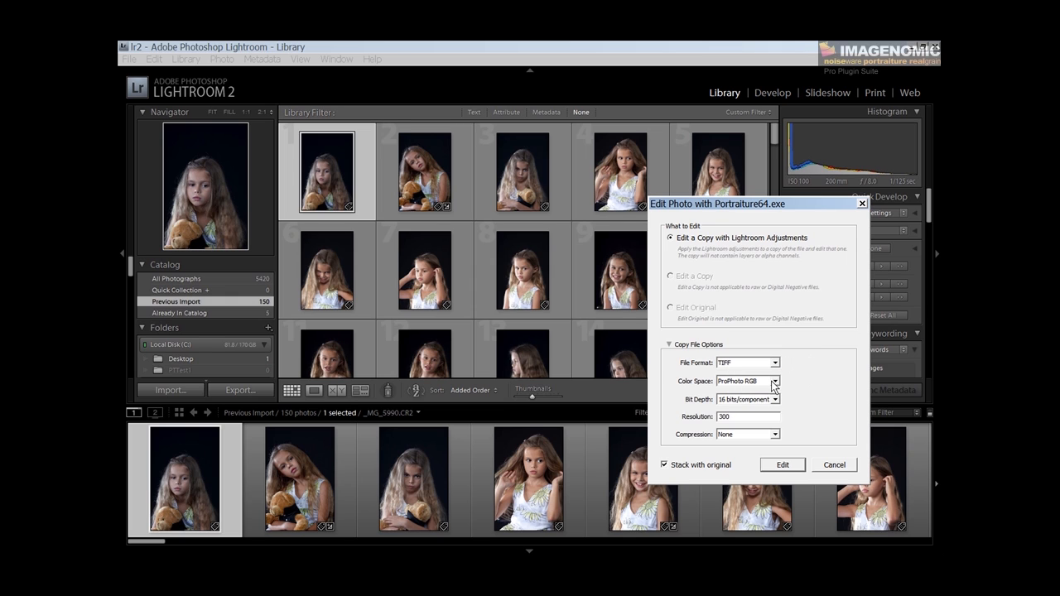
click(775, 382)
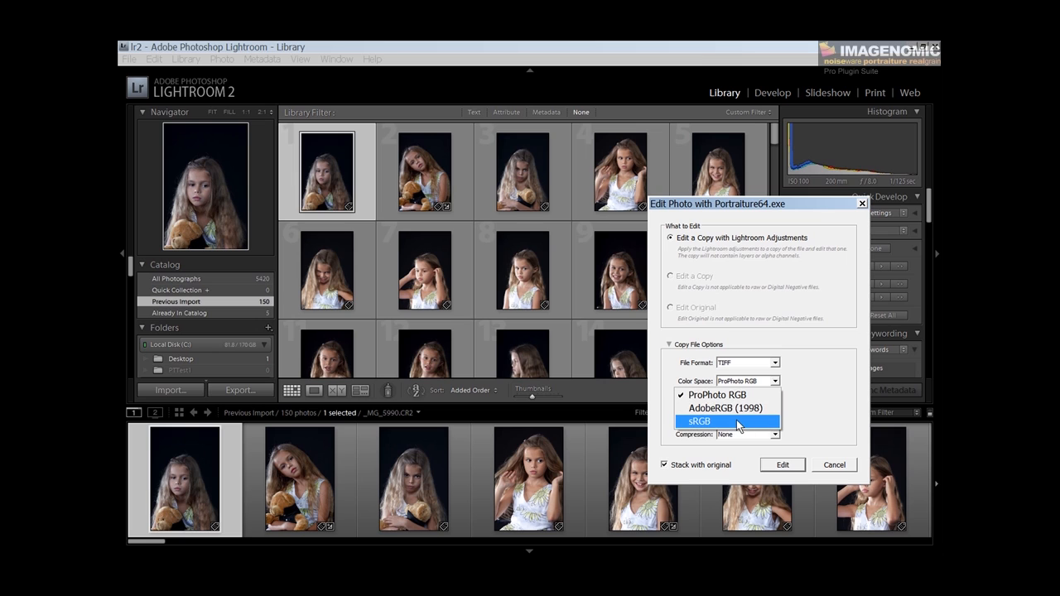
click(717, 395)
click(775, 400)
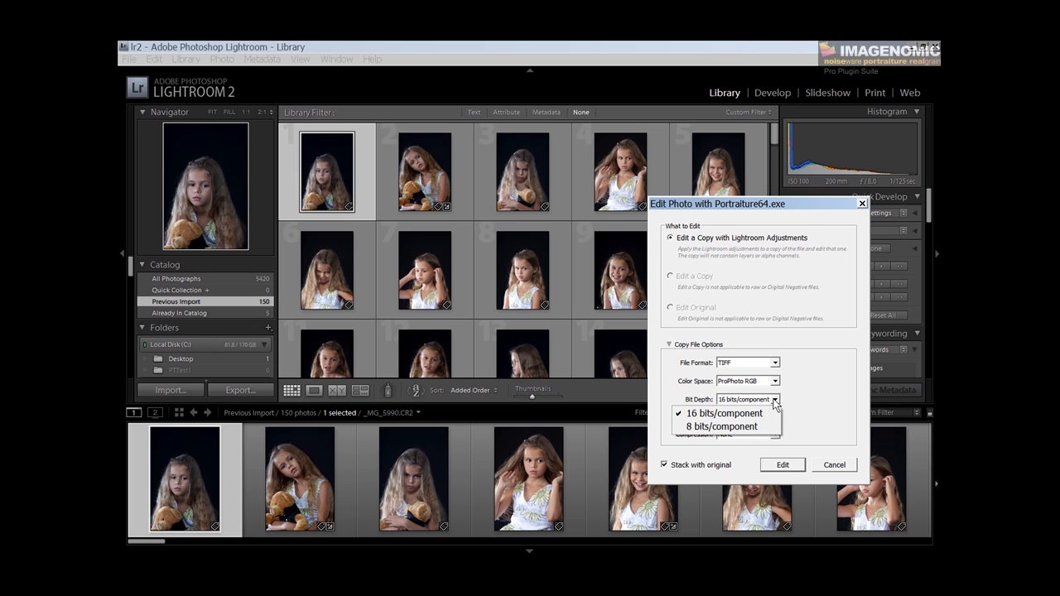
click(812, 378)
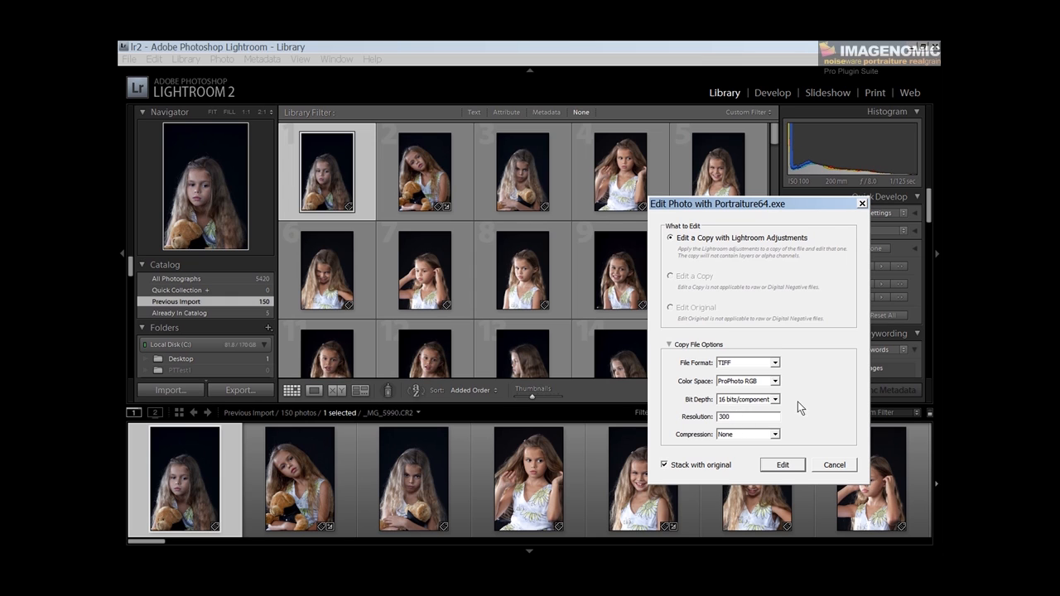
click(751, 435)
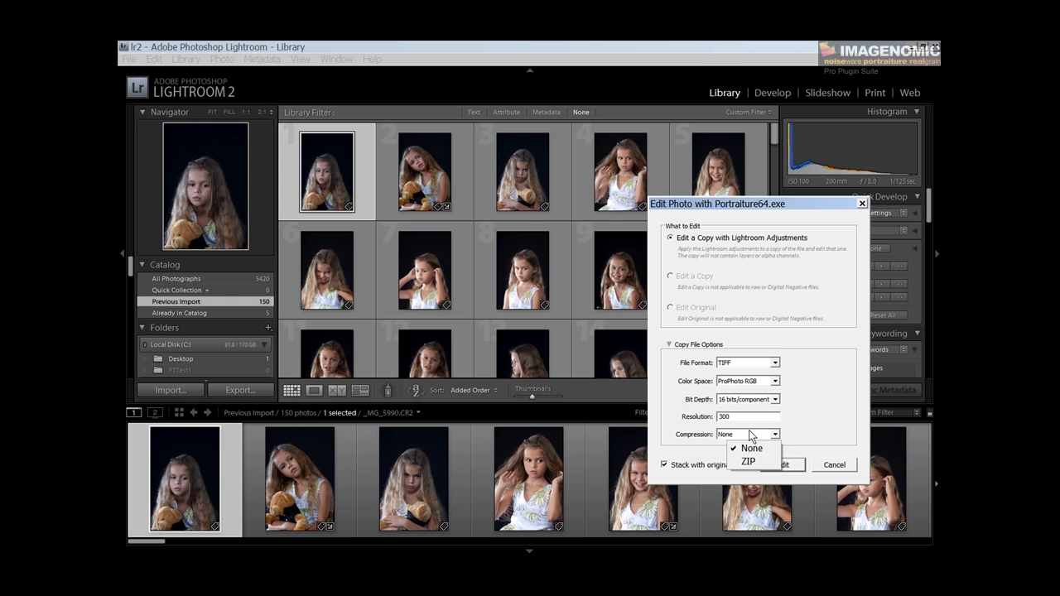
click(796, 416)
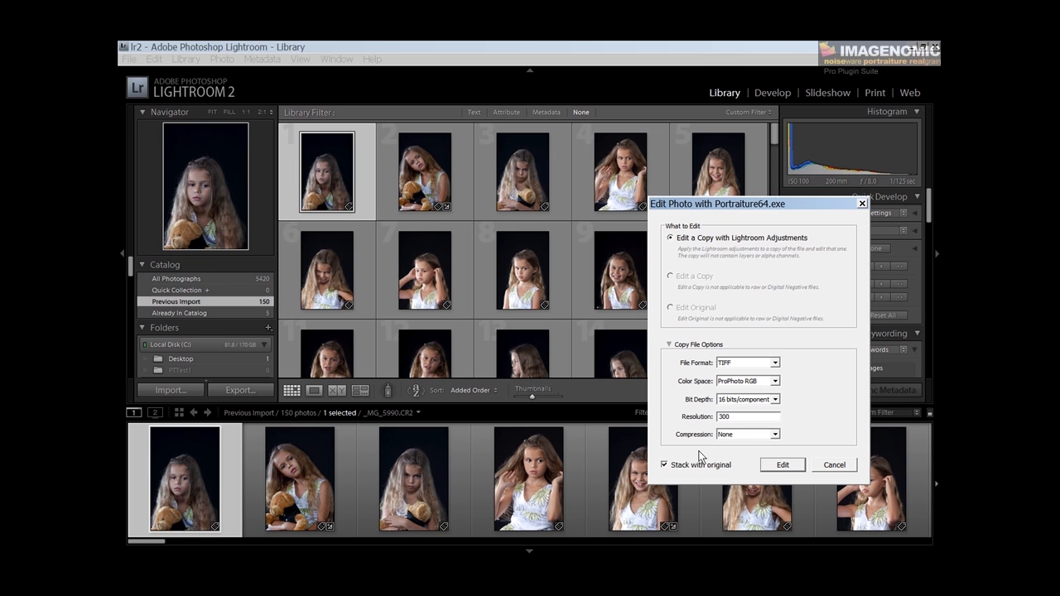
Step: Open the photo copy in Portraiture and accept the retouch with the current Enhance: High Key settings
click(783, 465)
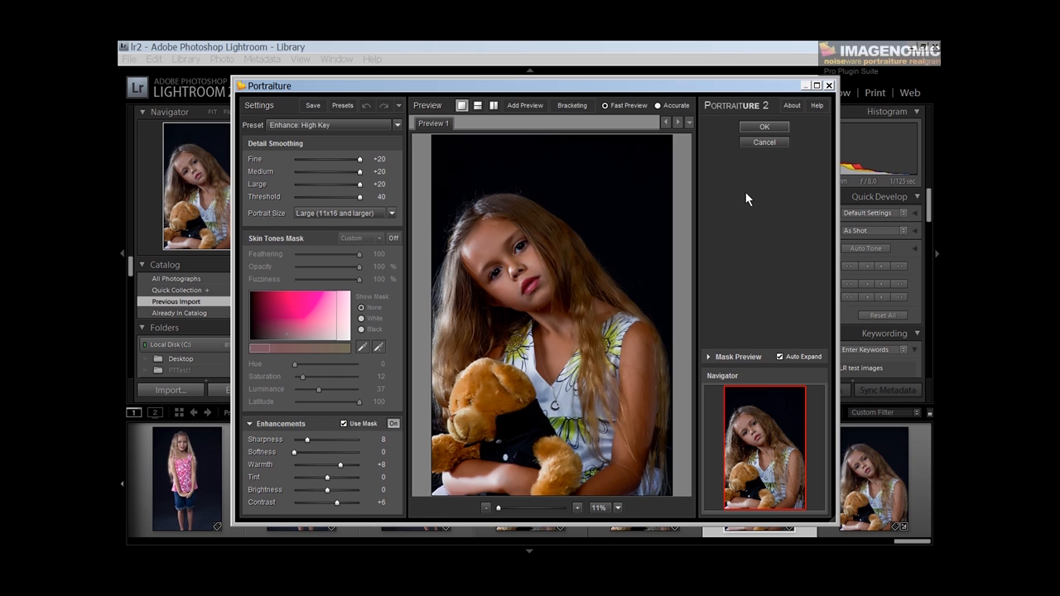
click(760, 130)
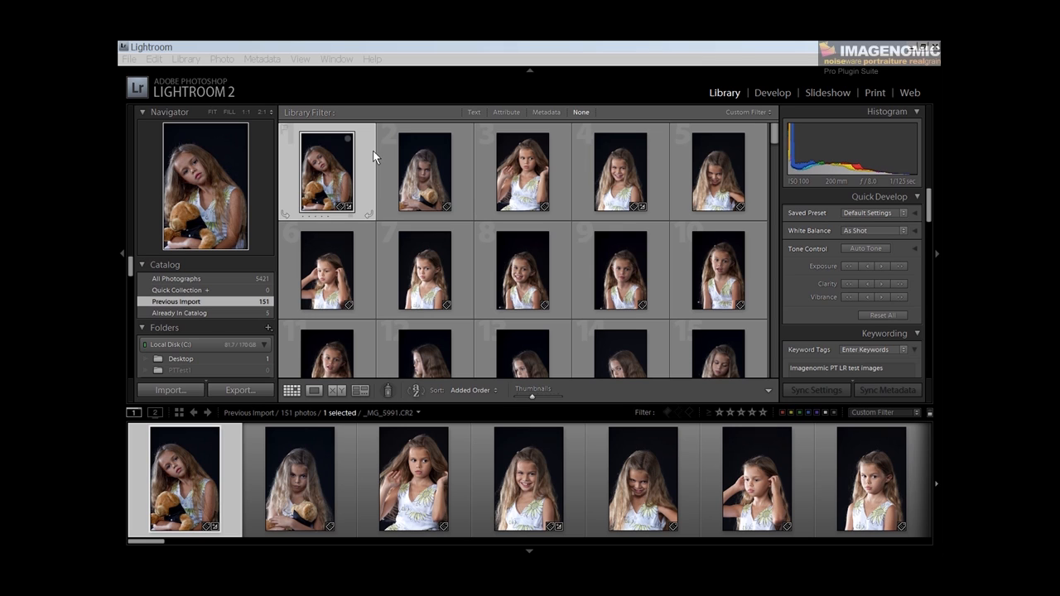
Step: Select the first three photos in the grid and open copies of them with Lightroom adjustments in Imagenomic Portraiture
shift+click(524, 174)
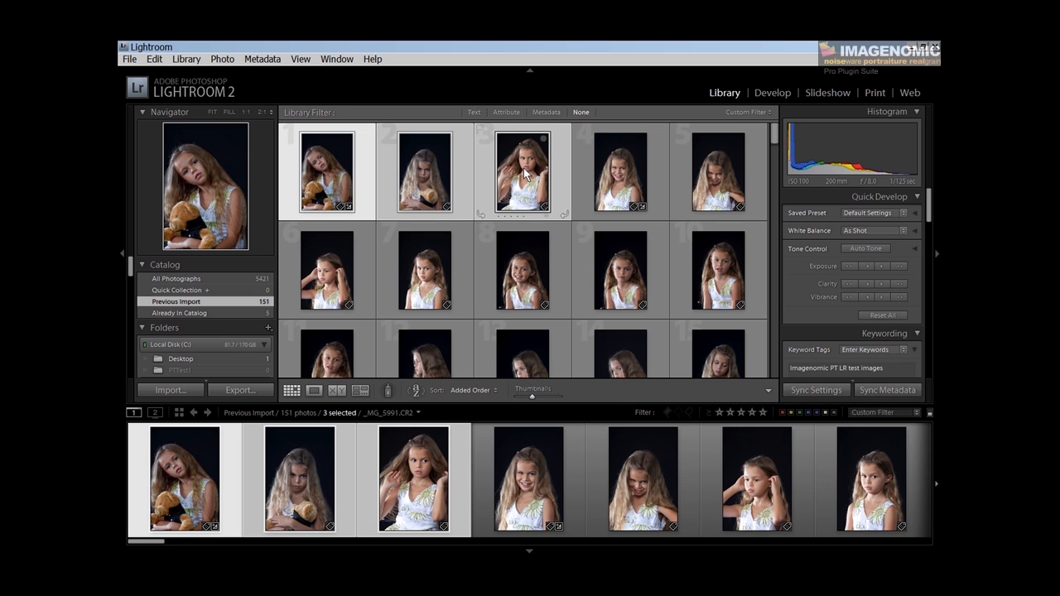
right_click(526, 174)
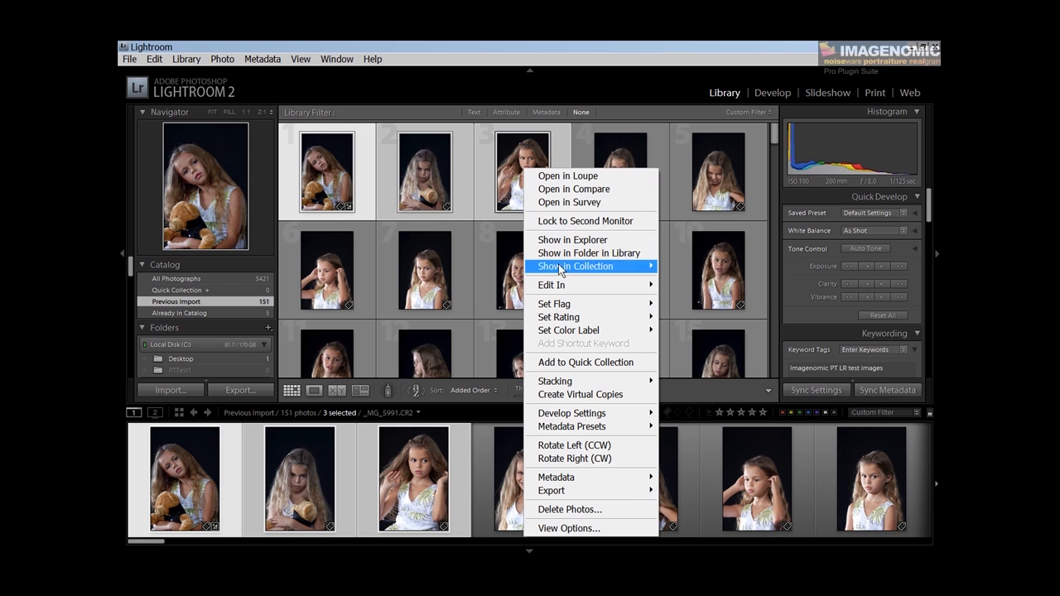
mouse_move(567, 287)
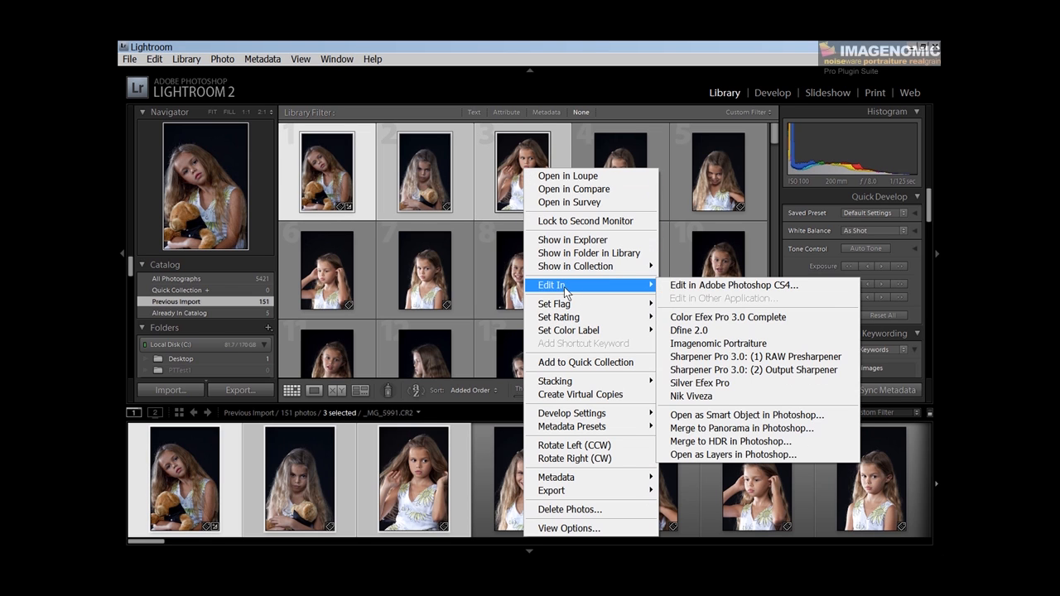
click(689, 344)
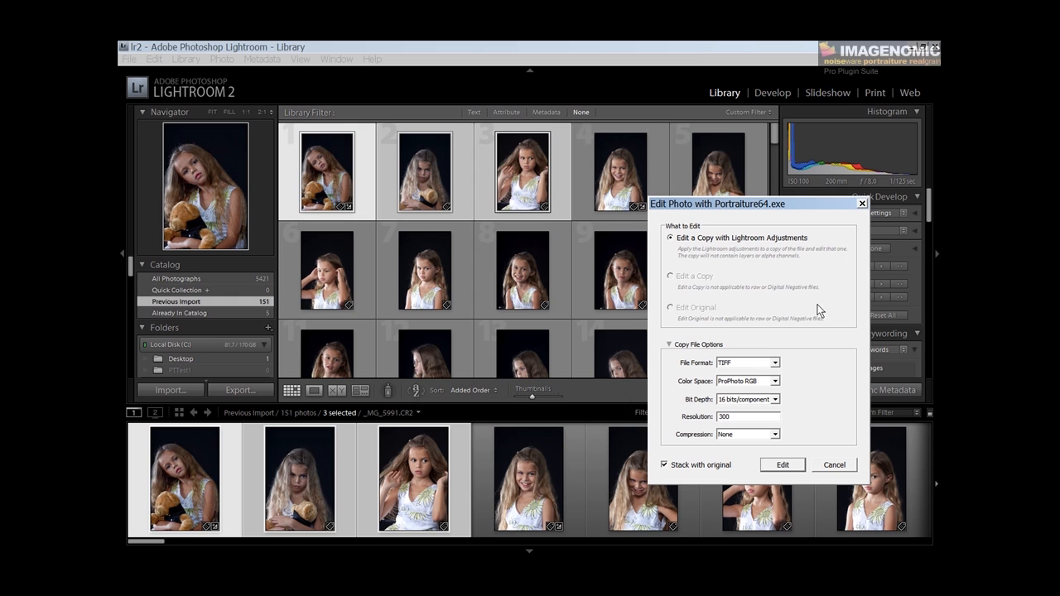
click(782, 465)
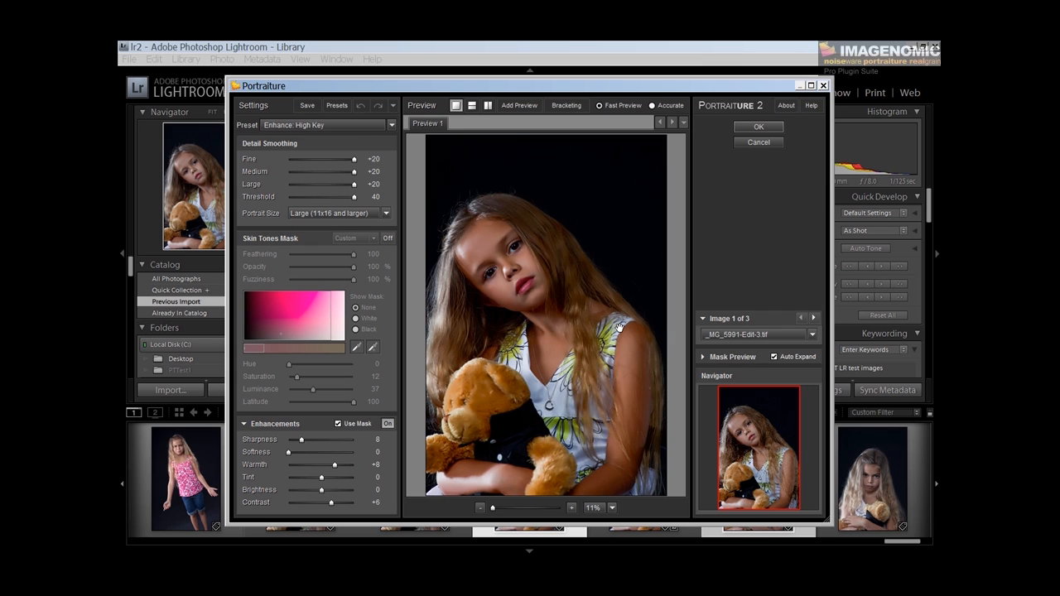
Step: Browse the batch images one by one and as enlarged thumbnails, and show _MG_5992-Edit-2.tif in the preview
click(814, 318)
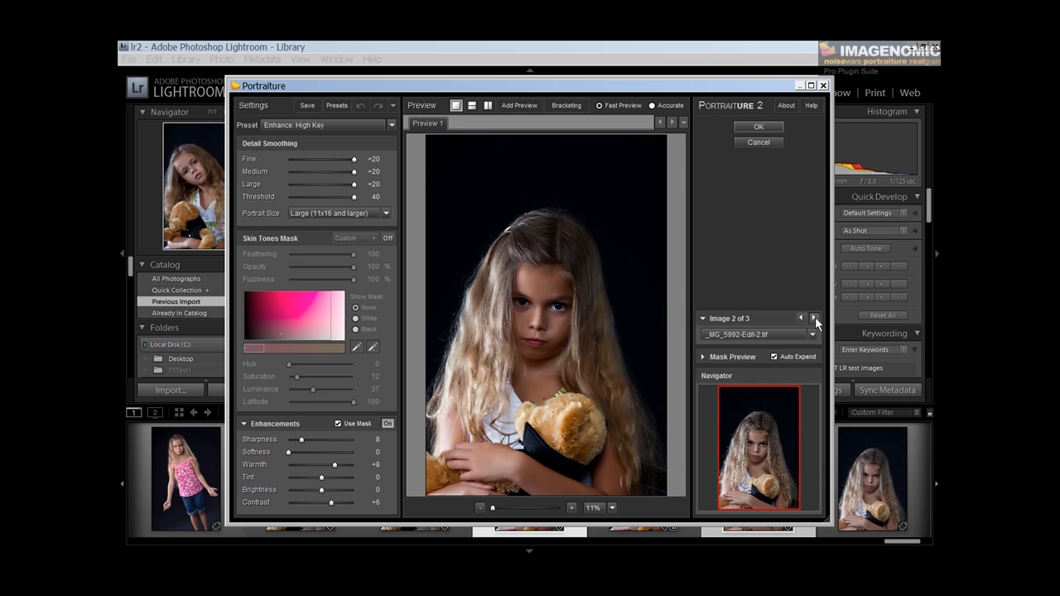
click(814, 318)
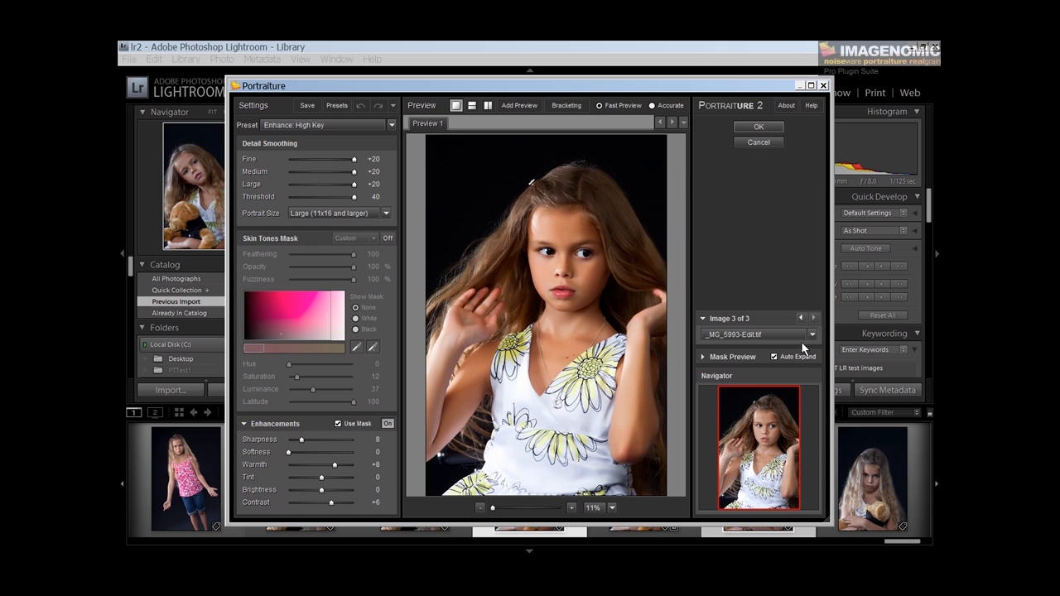
click(813, 335)
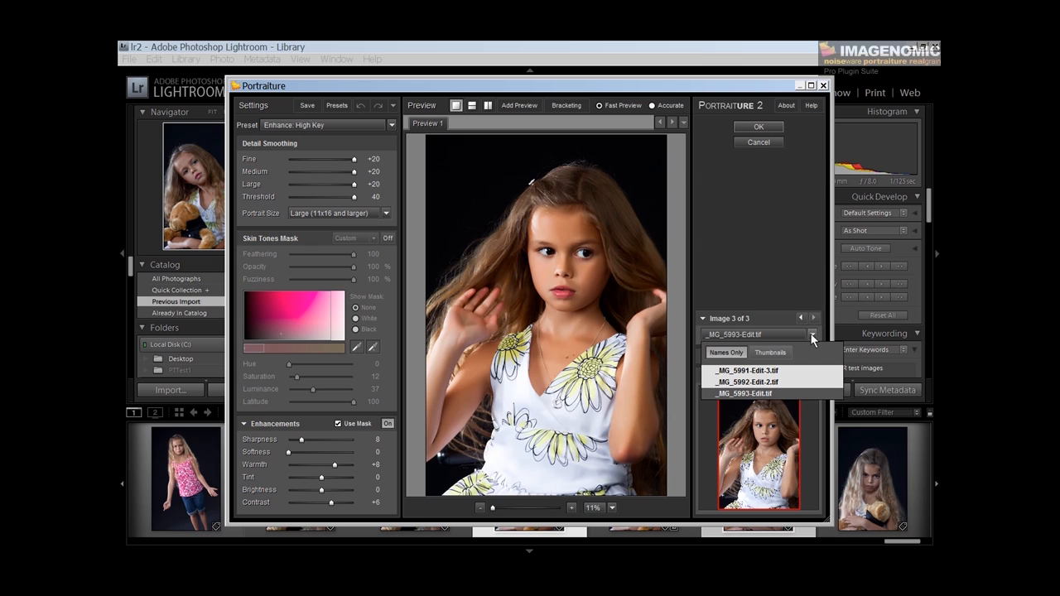
click(770, 354)
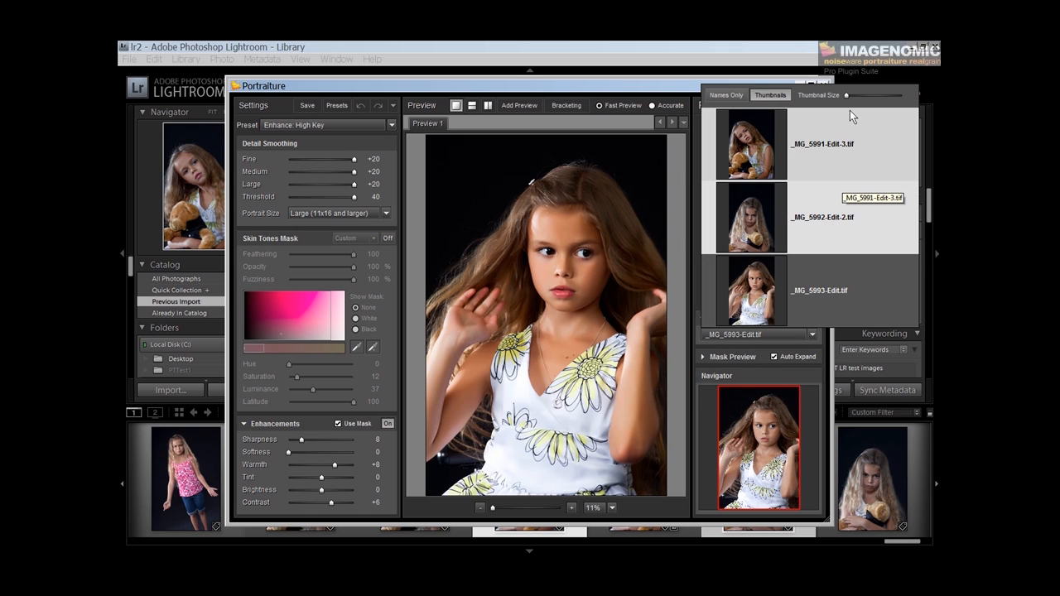
drag(847, 98, 864, 99)
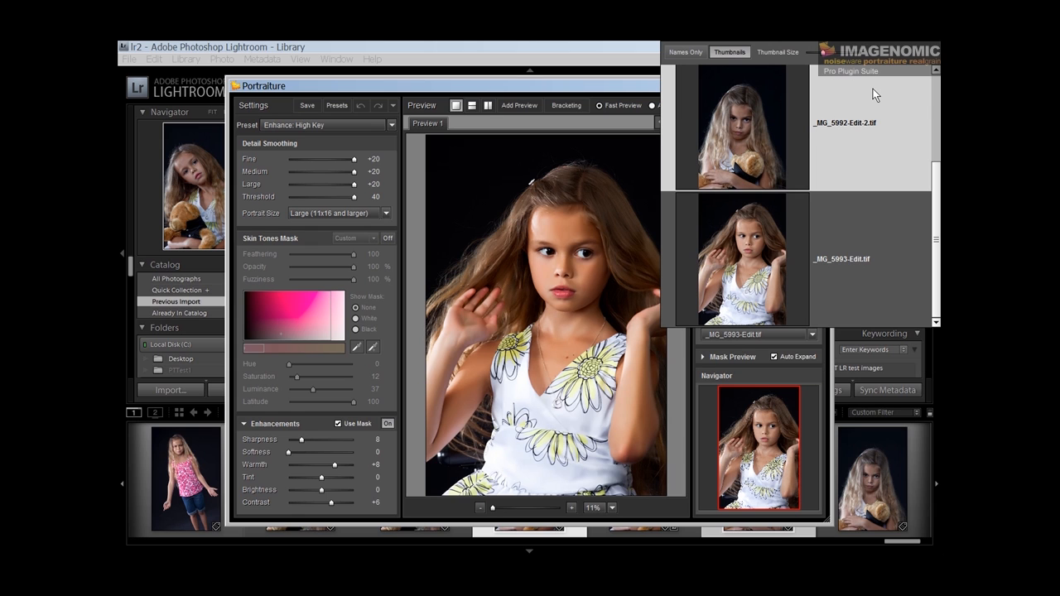
click(744, 170)
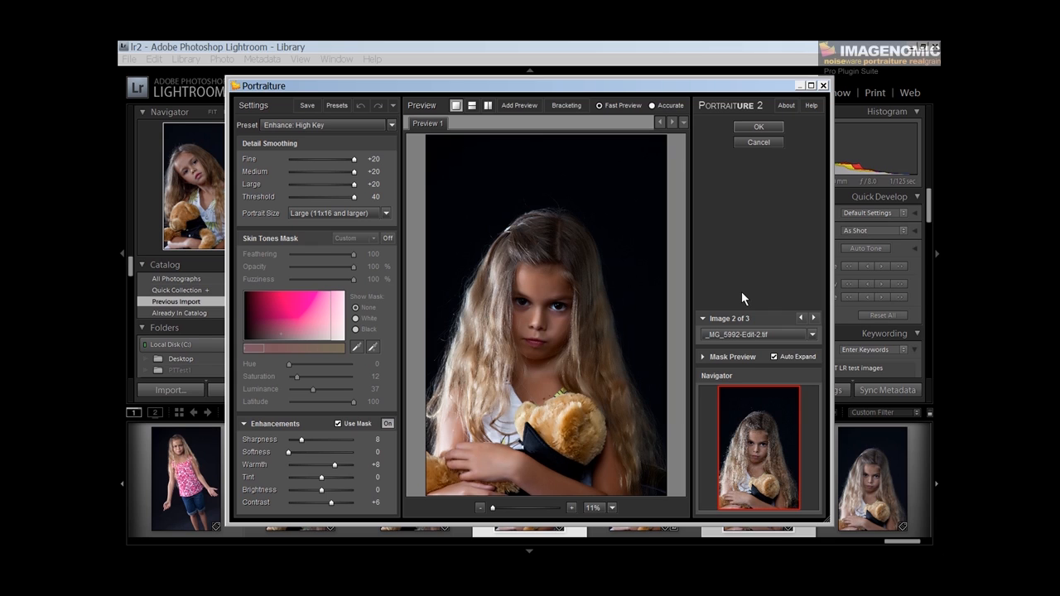
Step: Review the plug-in's Batch Settings preference for using parameters from the last session as default
click(787, 107)
click(468, 236)
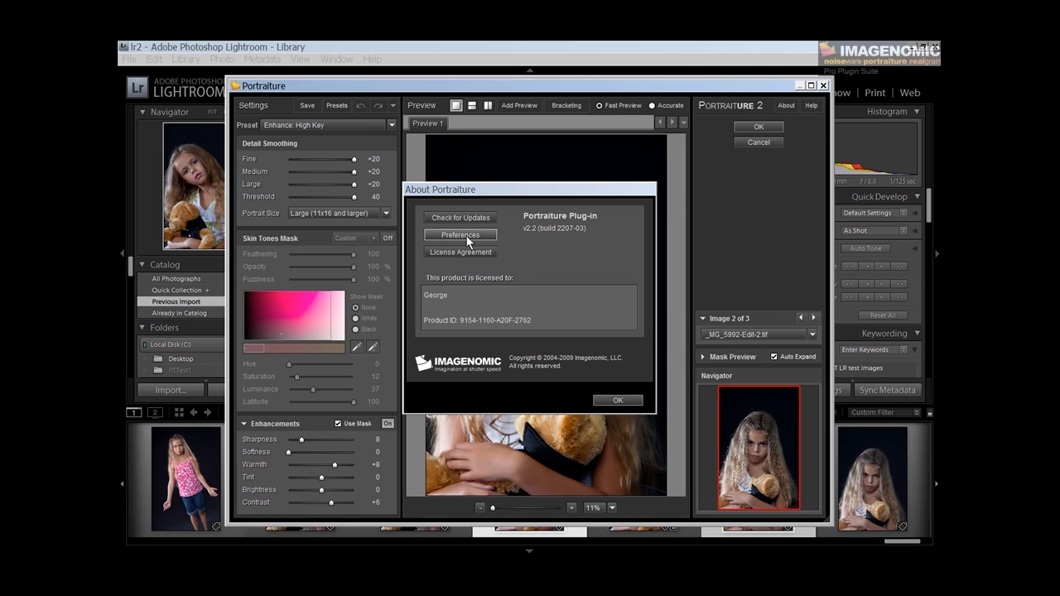
click(585, 211)
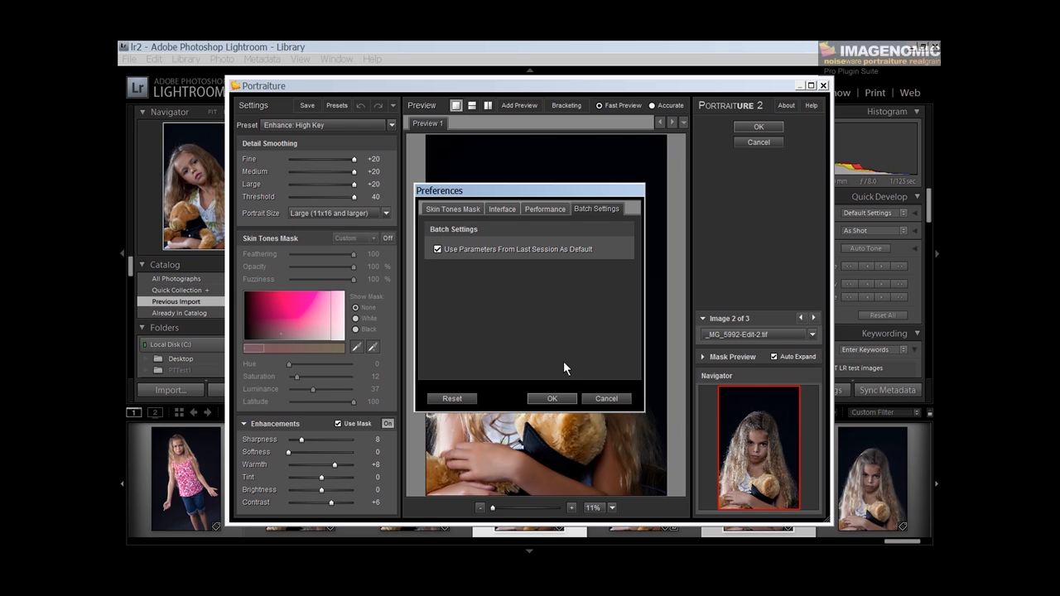
click(550, 398)
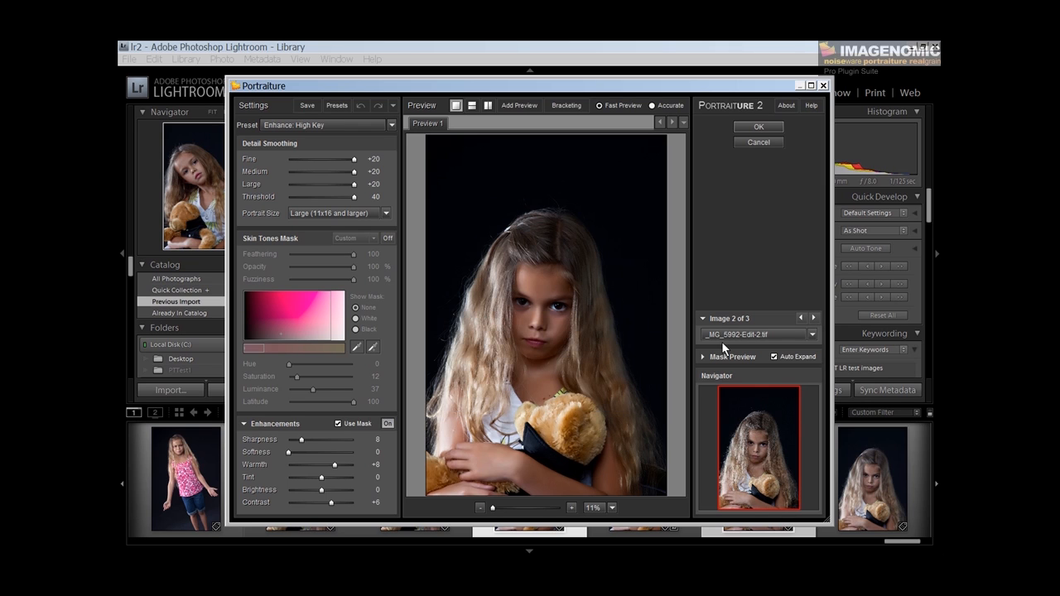
Step: Return to the first batch image, _MG_5991-Edit-3.tif, and apply the Default preset to it
click(801, 319)
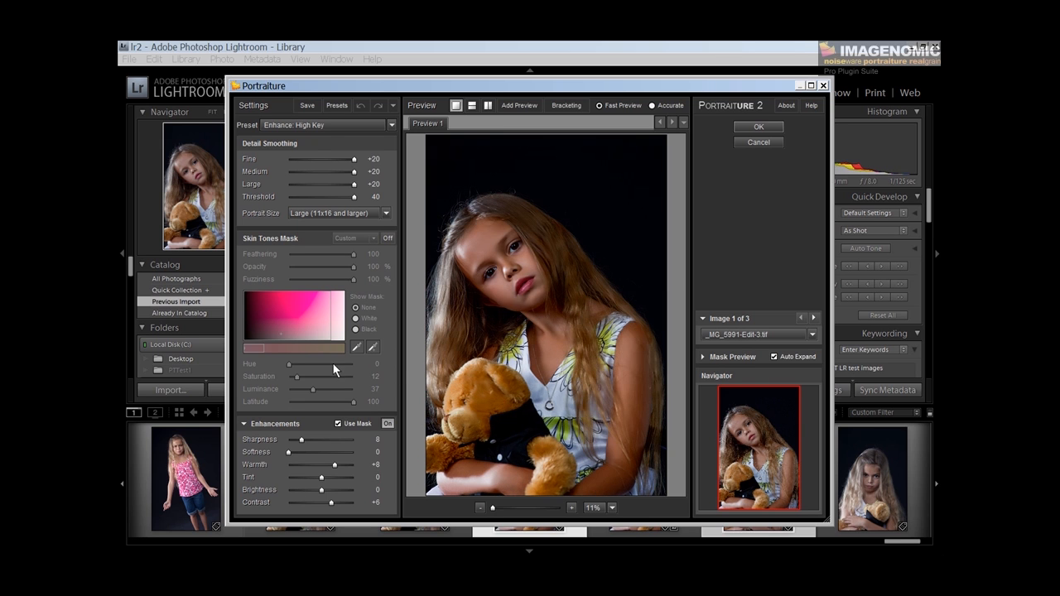
click(321, 126)
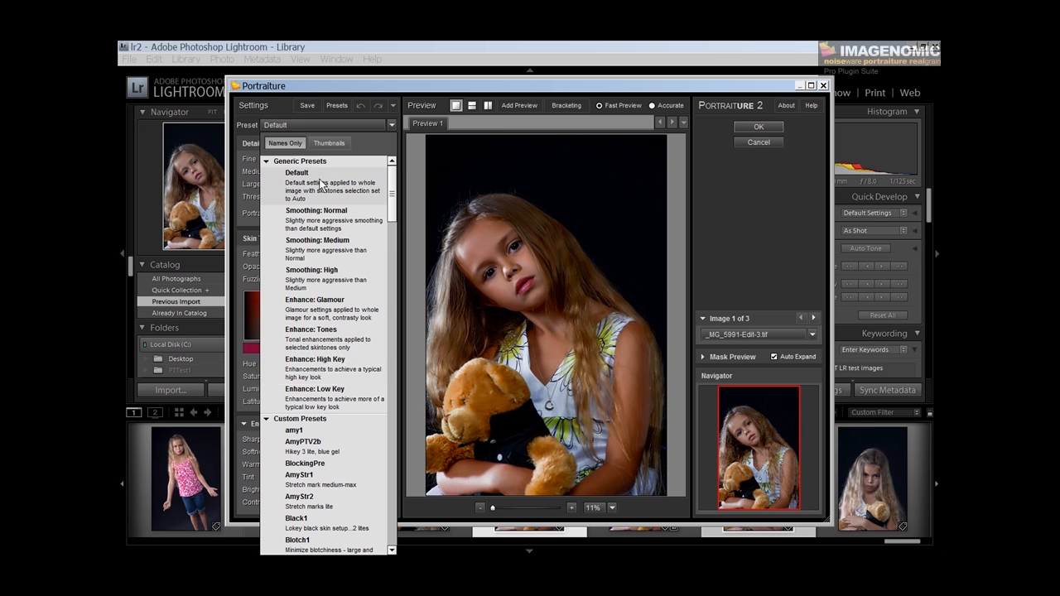
click(322, 173)
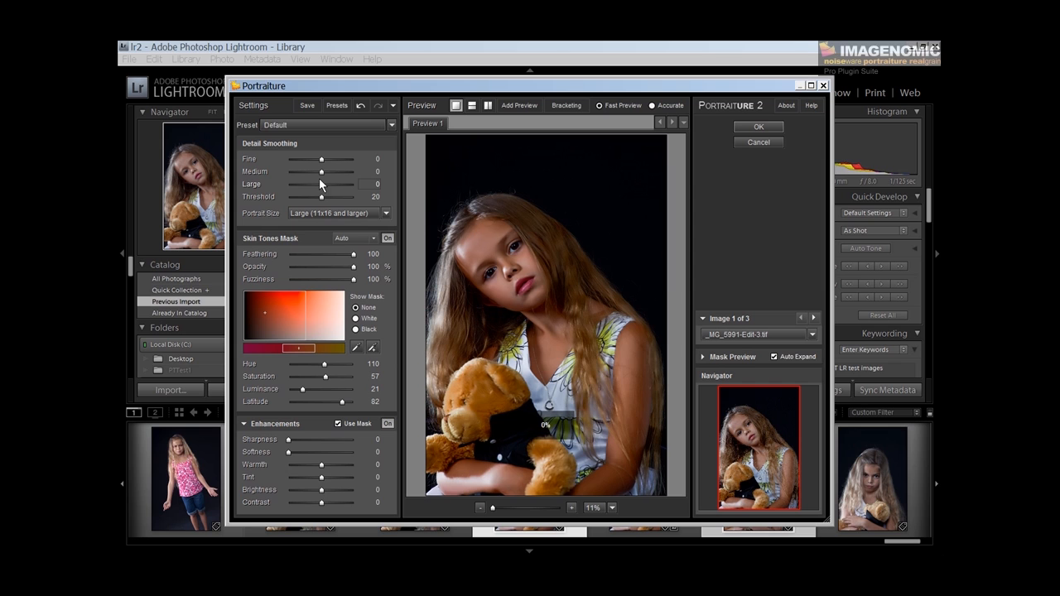
Step: Go to the second batch image, _MG_5992-Edit-2.tif, and apply the Enhance: High Key preset
click(814, 319)
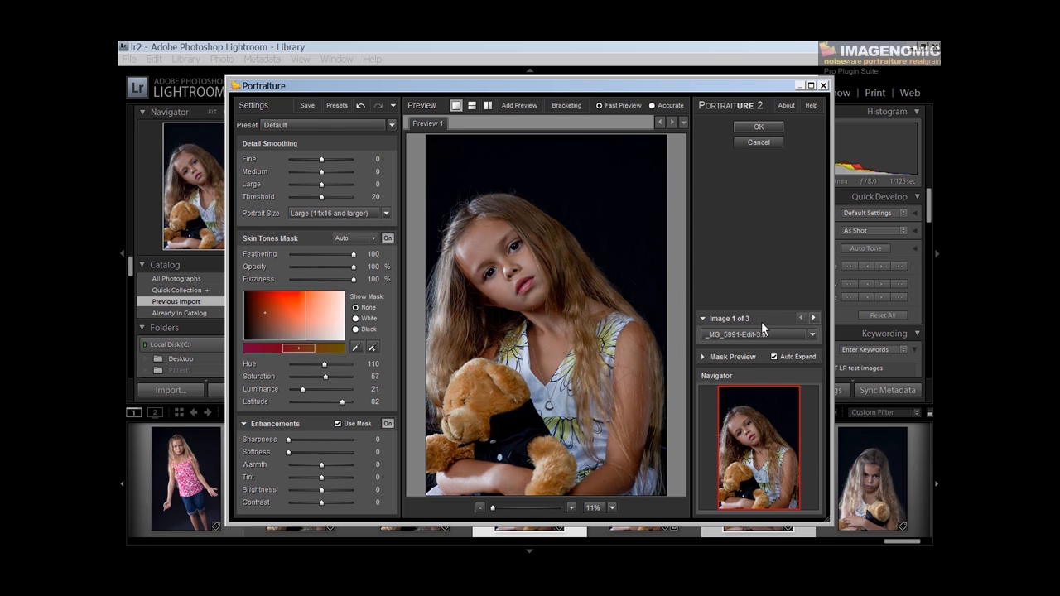
click(347, 127)
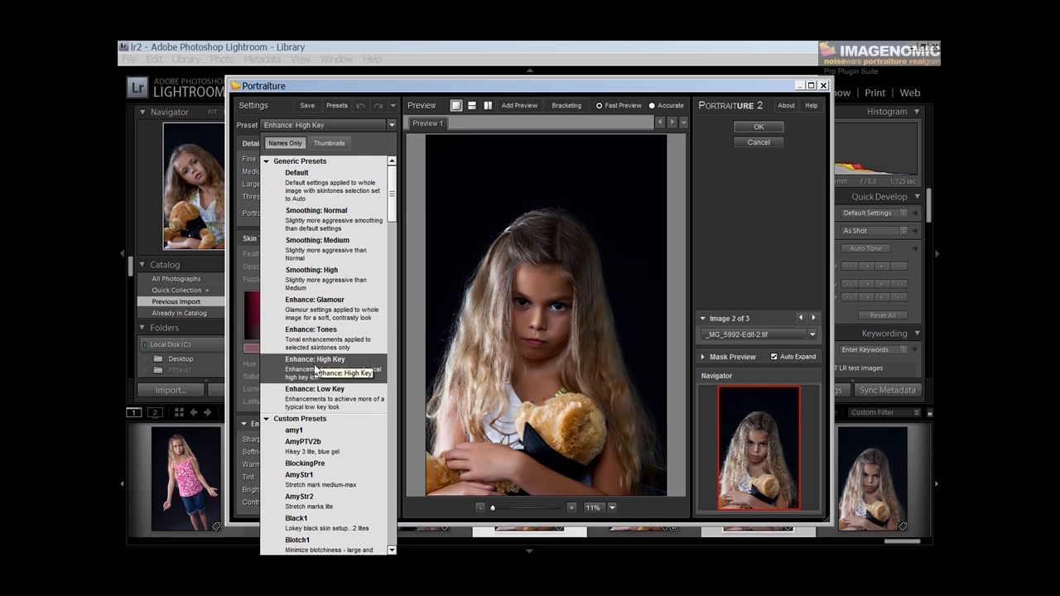
click(348, 366)
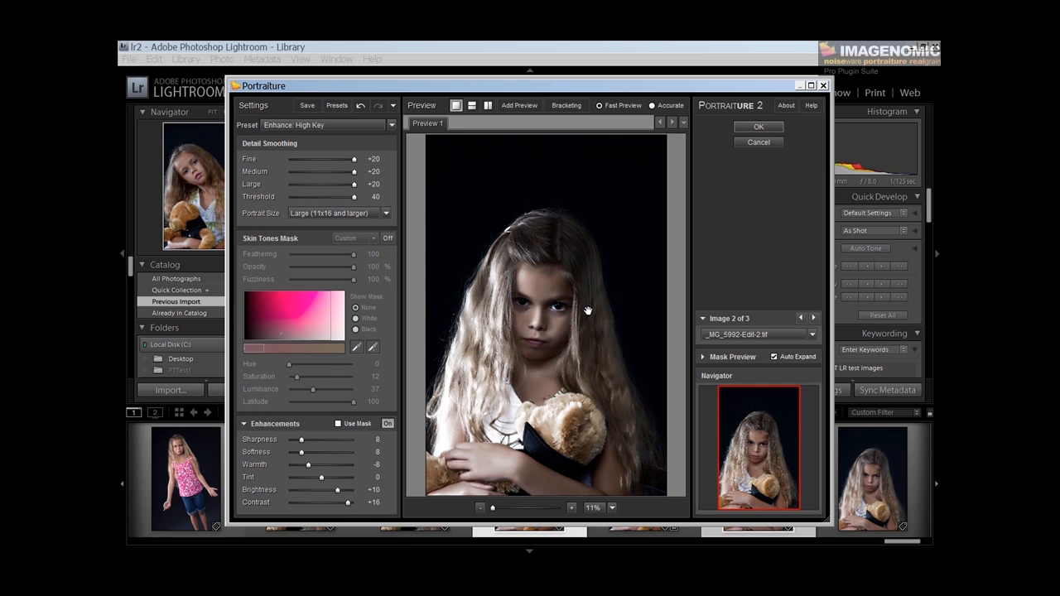
Step: Go to the third batch image, _MG_5993-Edit.tif, and apply the Smoothing: High preset
click(815, 319)
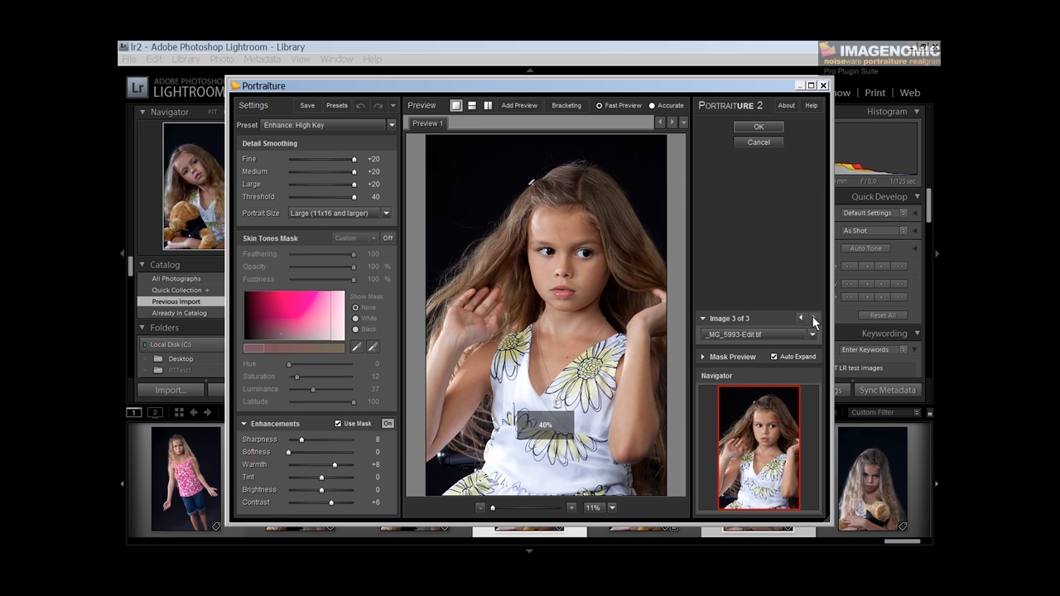
click(323, 125)
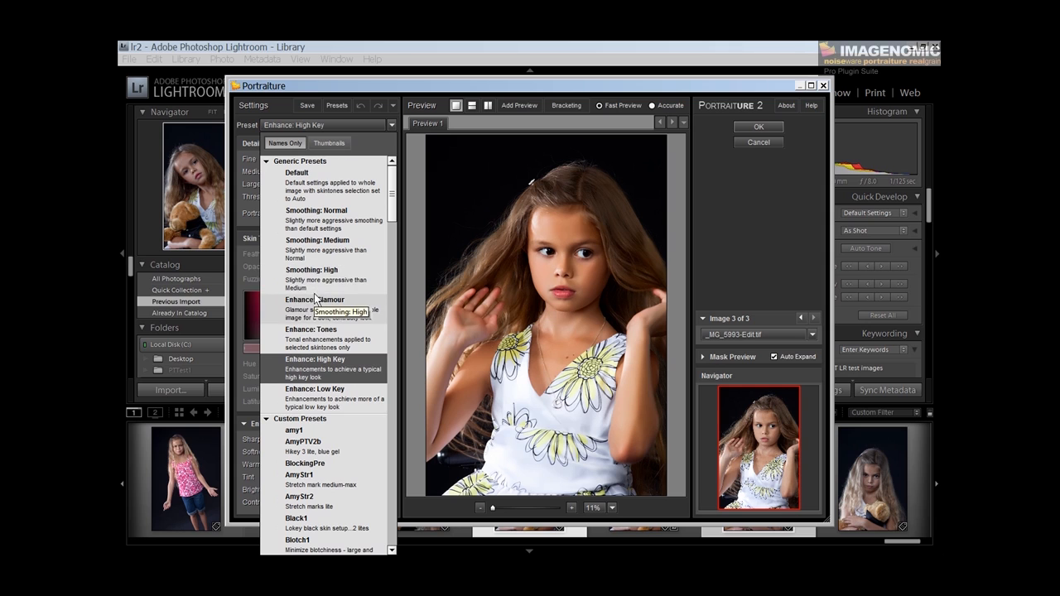
click(314, 265)
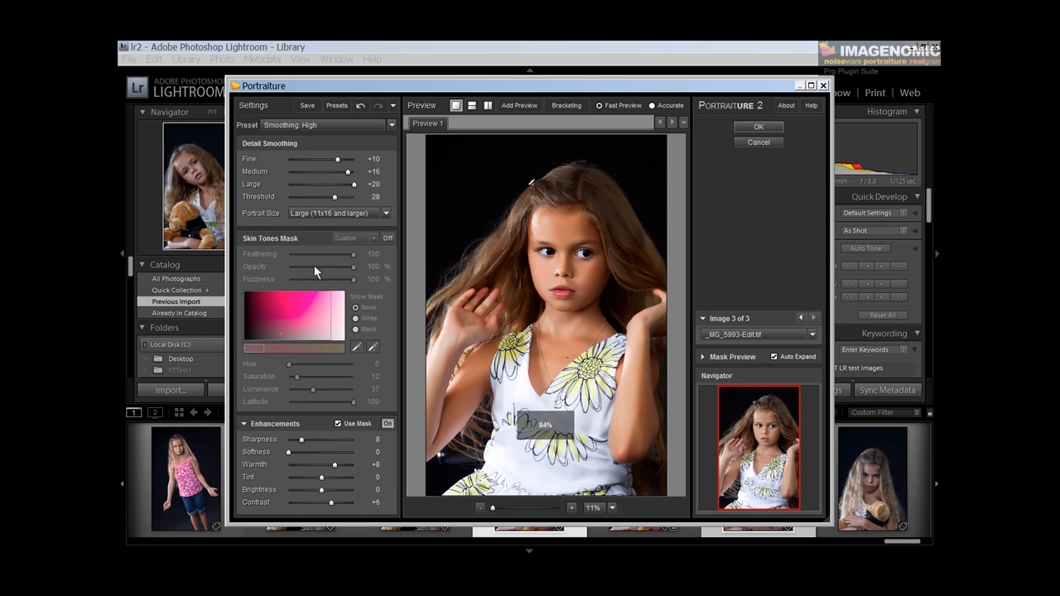
Step: Step back through the second and first batch images to check their presets, and confirm the batch retouching
click(802, 319)
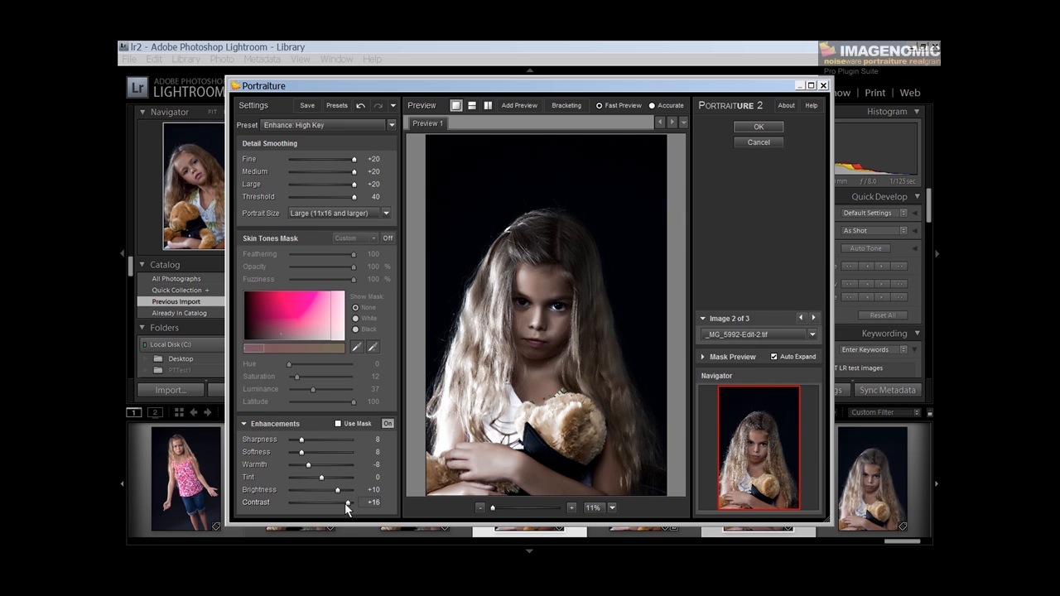
click(803, 319)
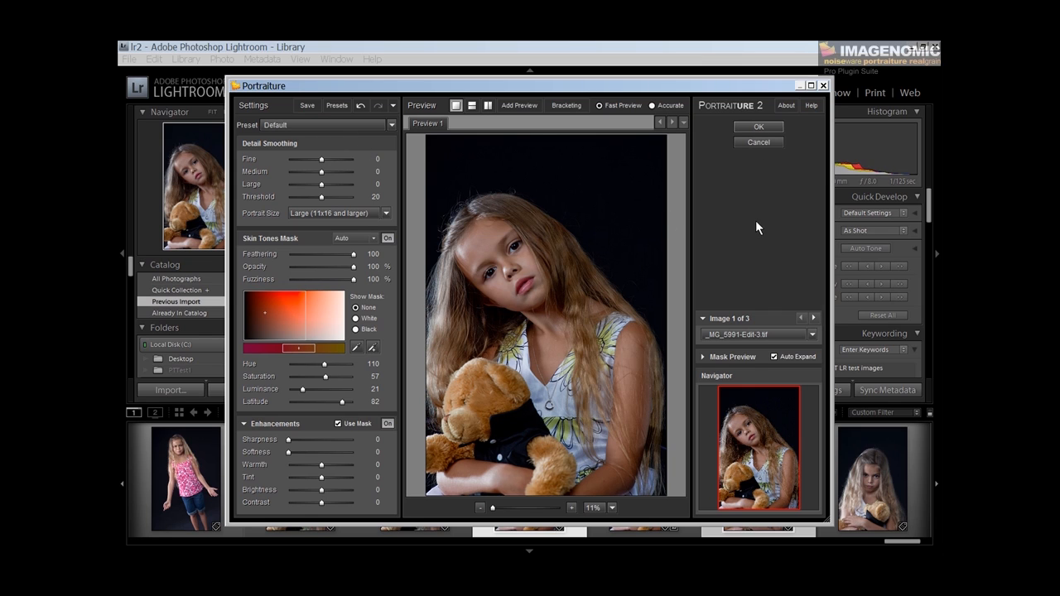
click(760, 128)
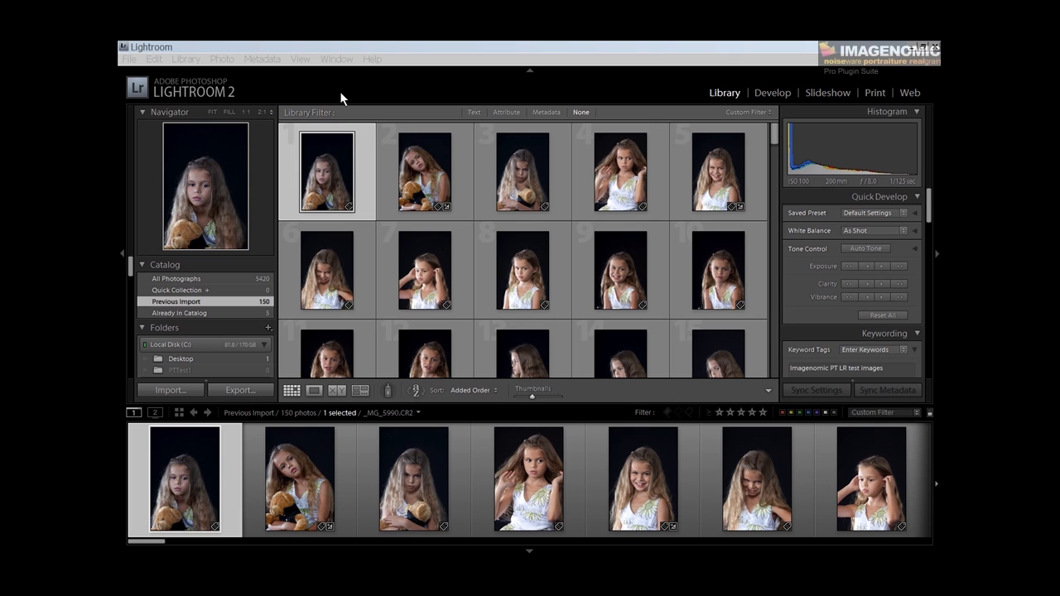
Step: Select the first three photos in the library grid and open the export settings for them
shift+click(534, 176)
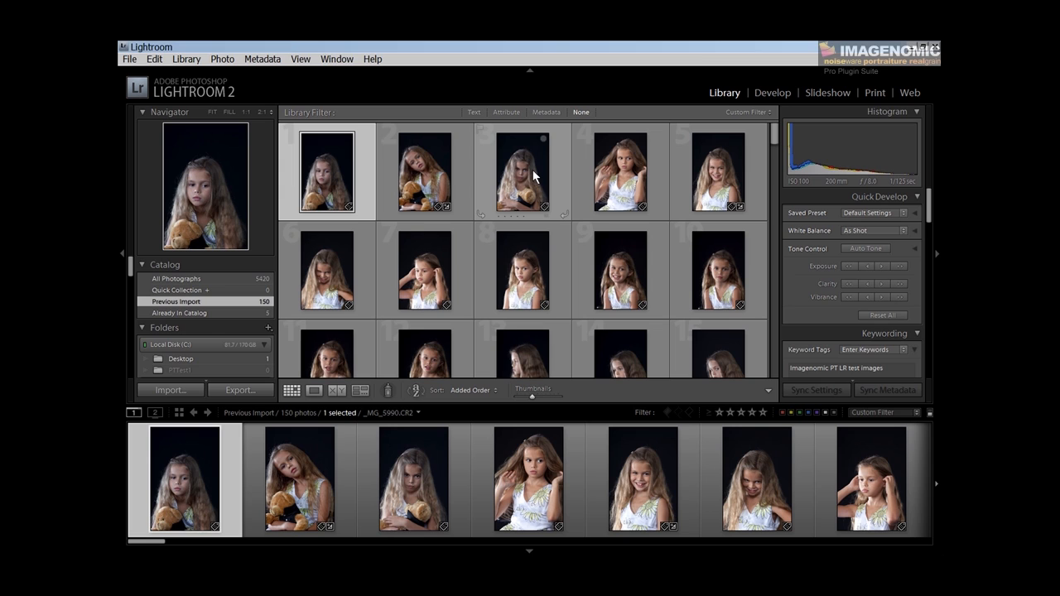
right_click(535, 176)
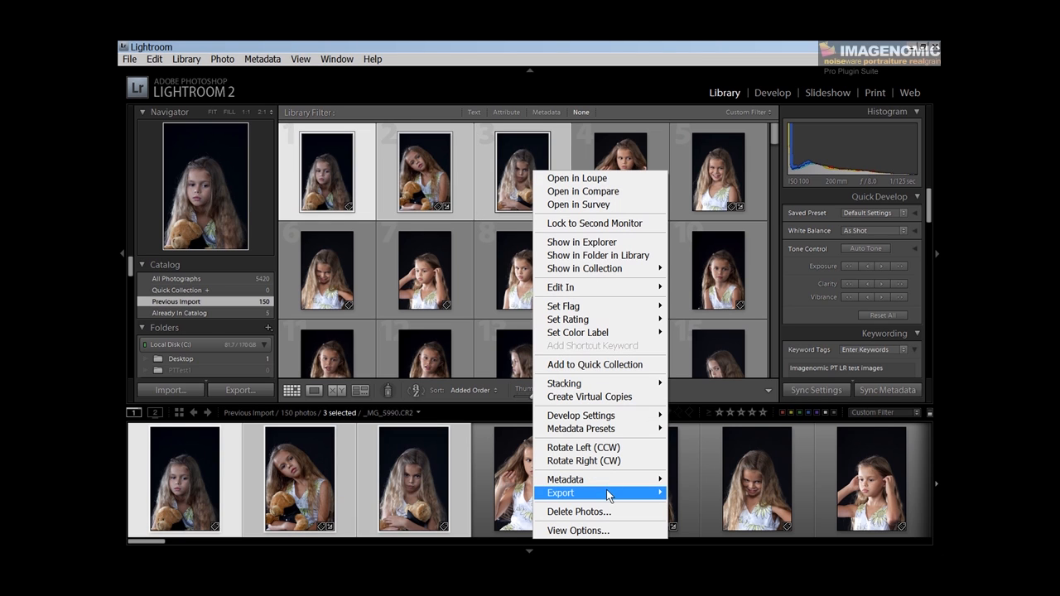
mouse_move(609, 495)
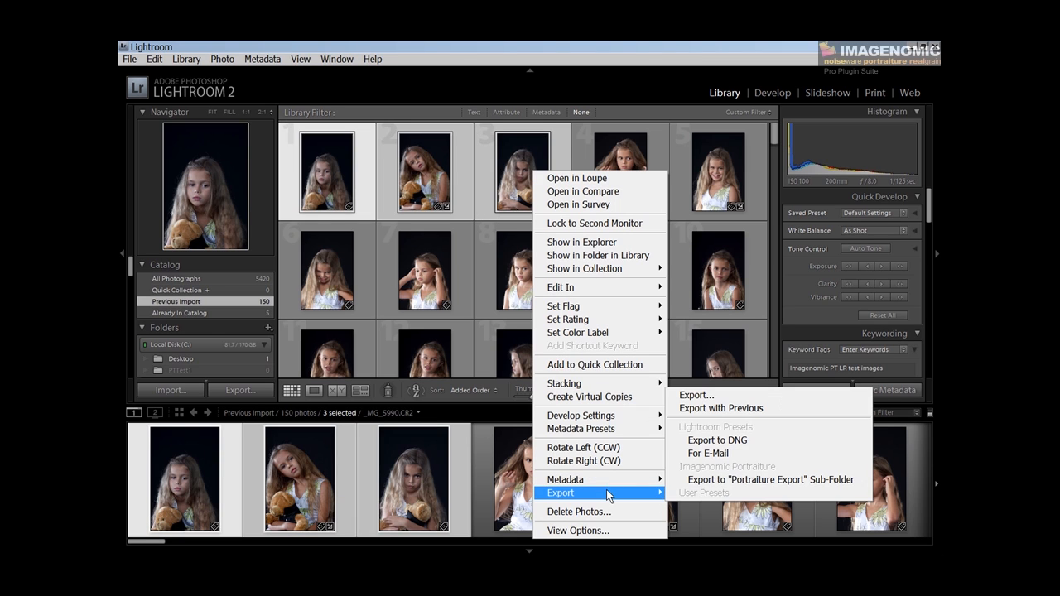
click(709, 401)
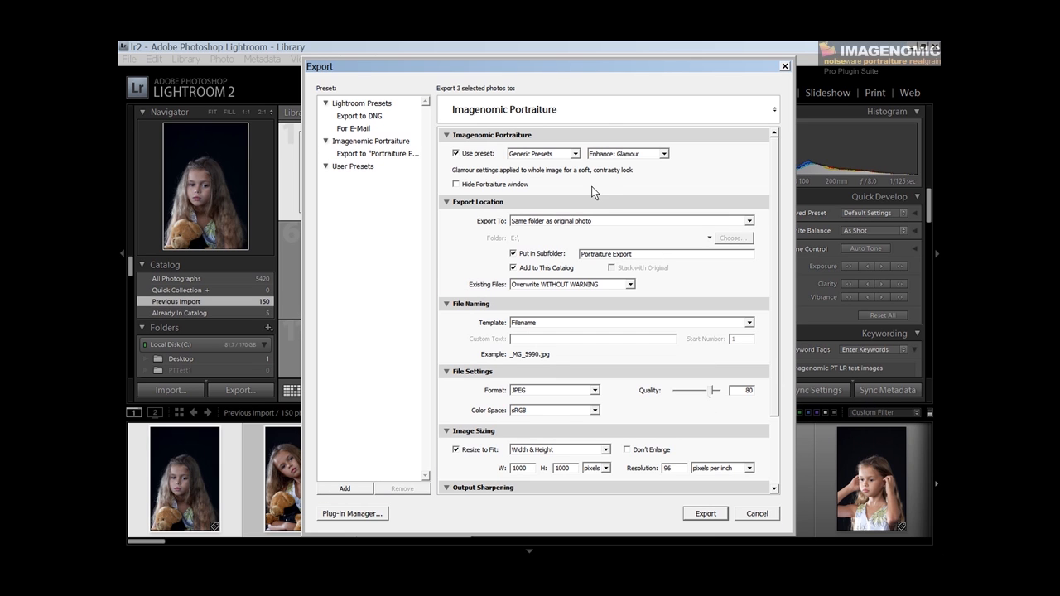
Step: Switch the export destination to Files on Disk and back to Imagenomic Portraiture
click(572, 114)
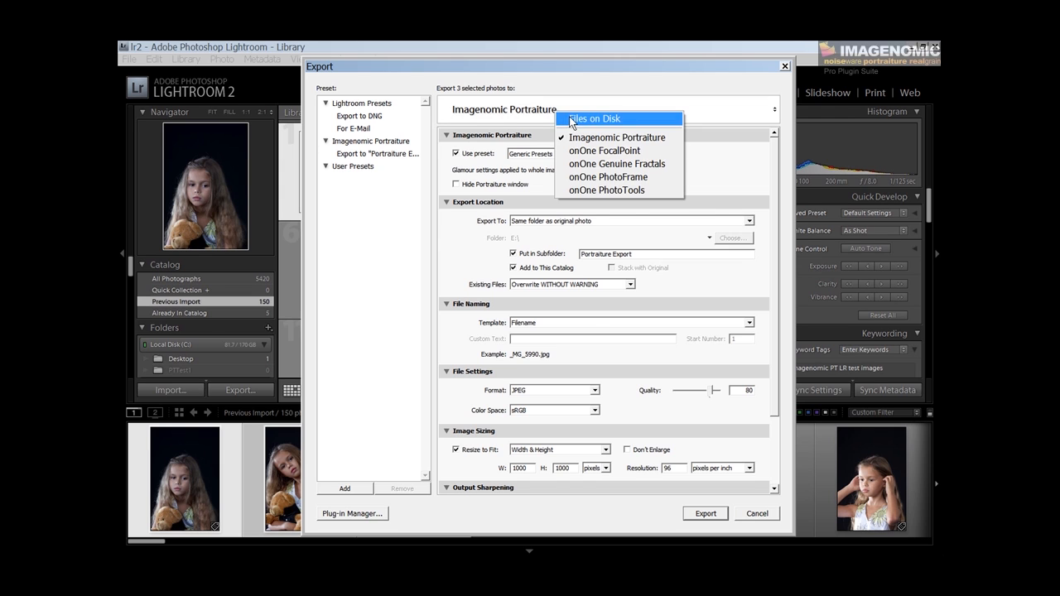
click(571, 119)
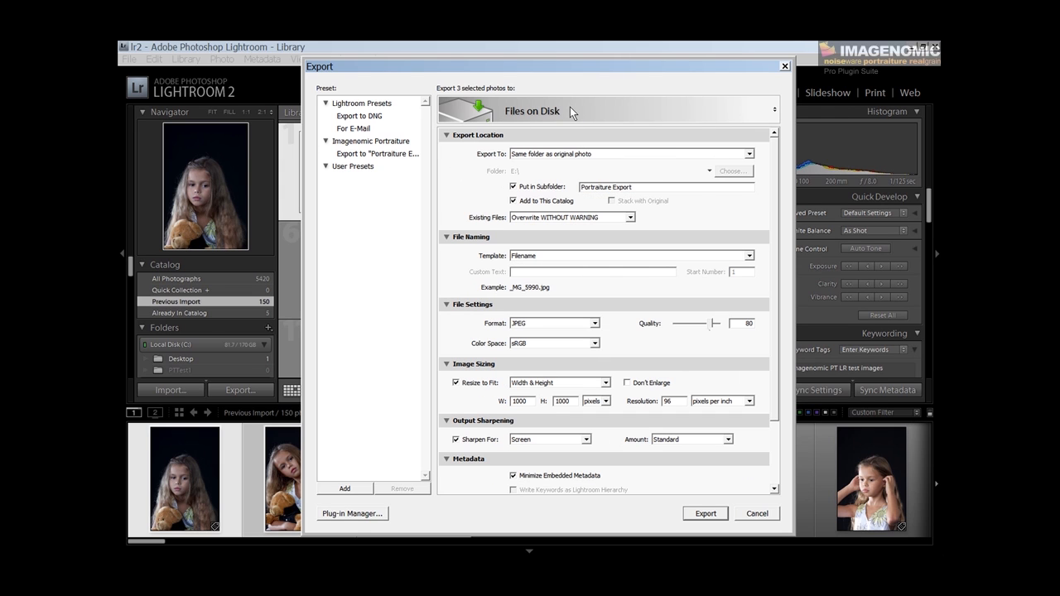
click(570, 107)
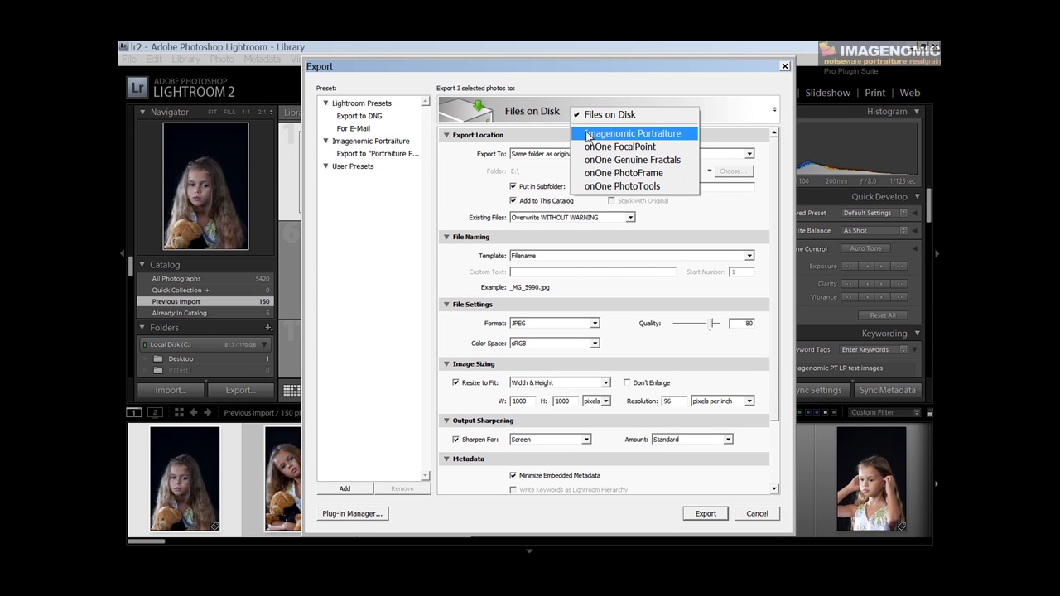
click(588, 134)
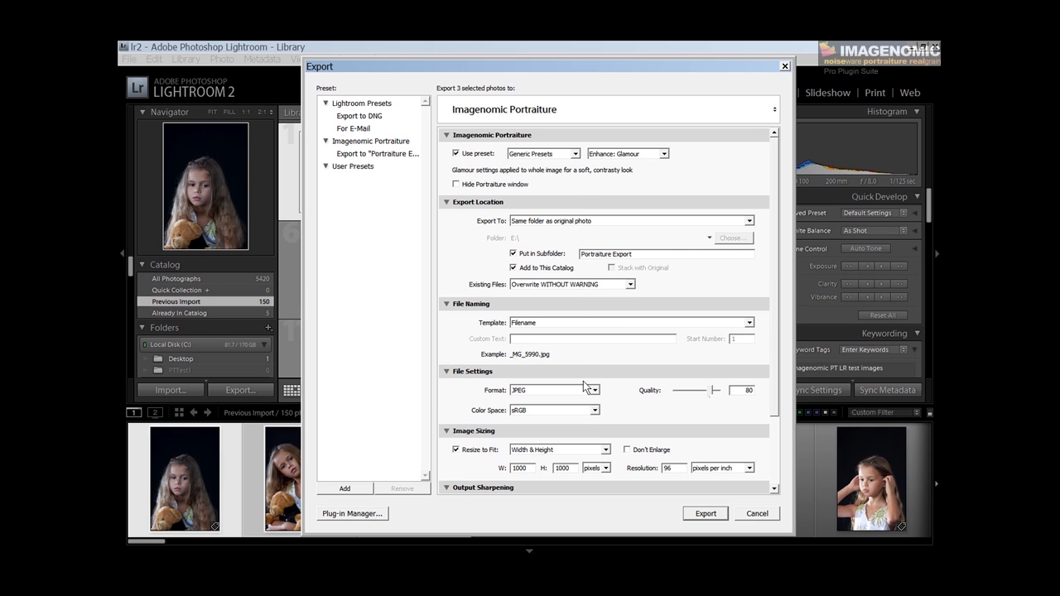
Step: Turn off Minimize Embedded Metadata and start exporting the three photos through Imagenomic Portraiture
scroll(586, 389, down, 2)
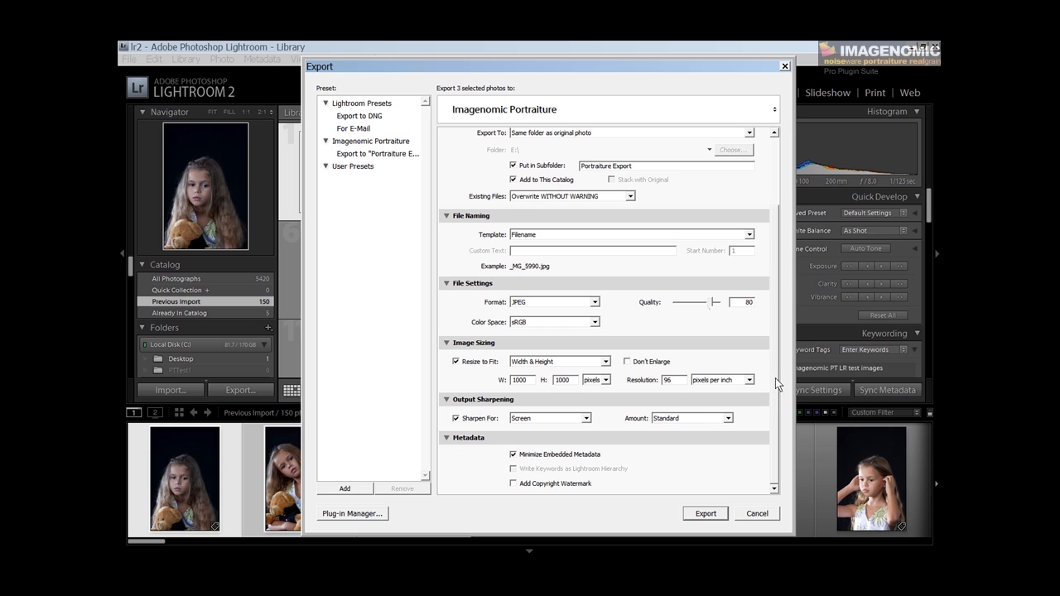
click(513, 454)
click(708, 513)
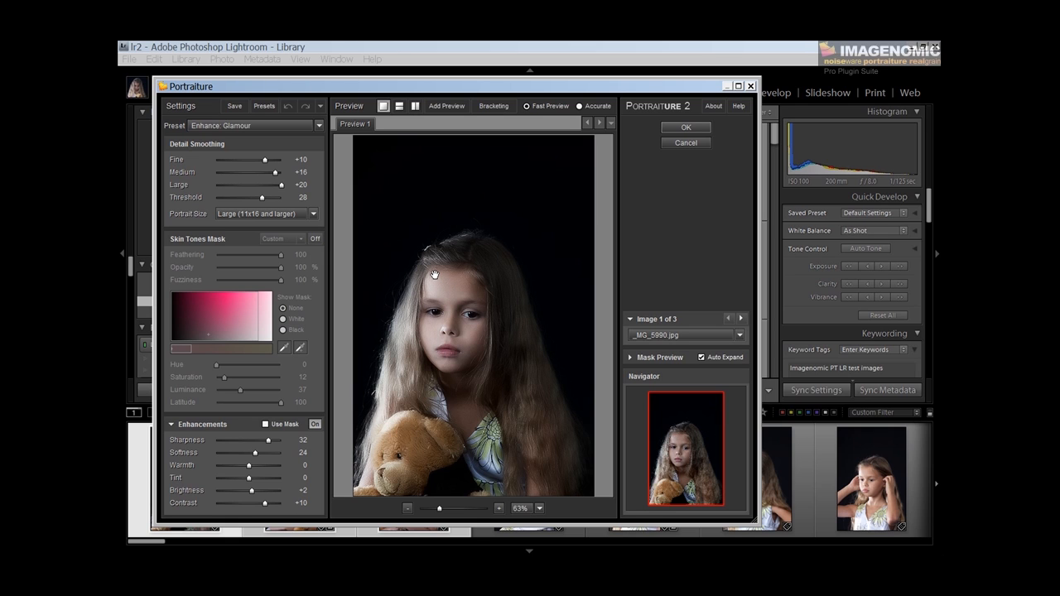
Step: Apply the Default preset to the first export image, _MG_5990.jpg, and confirm the Portraiture processing
click(253, 126)
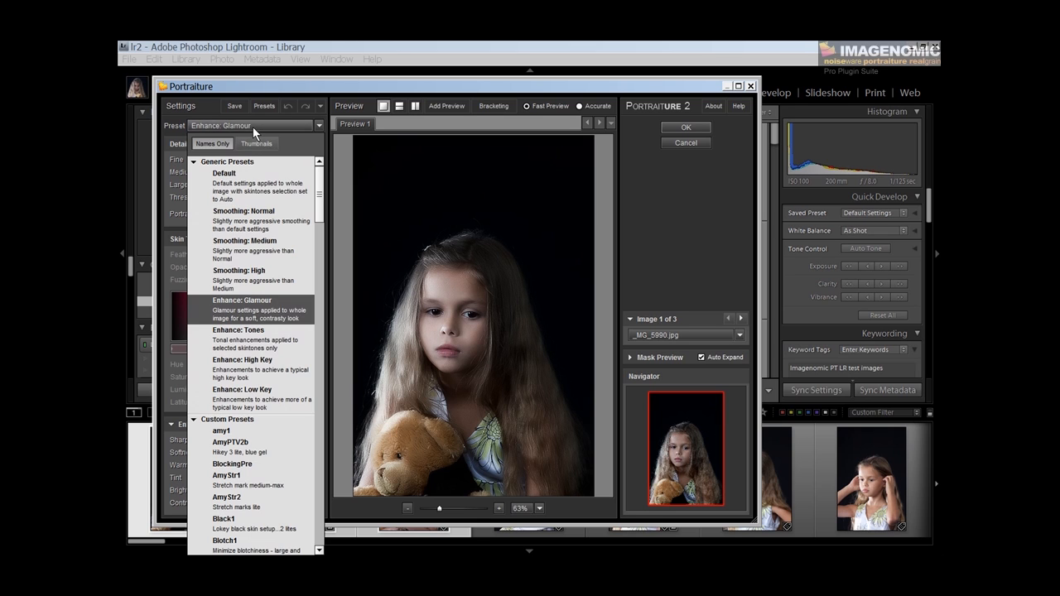
click(247, 193)
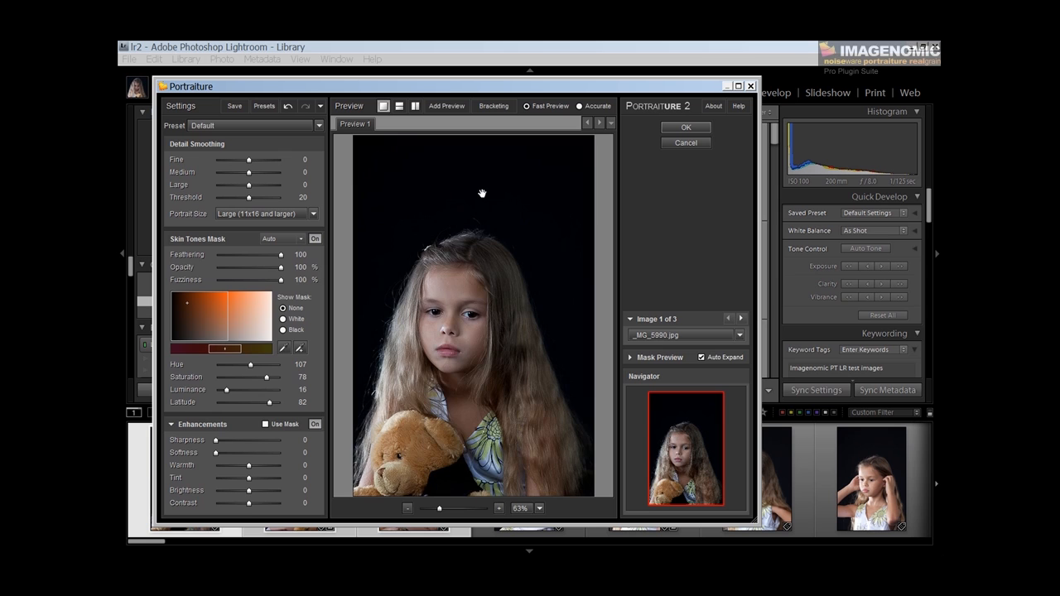
click(686, 128)
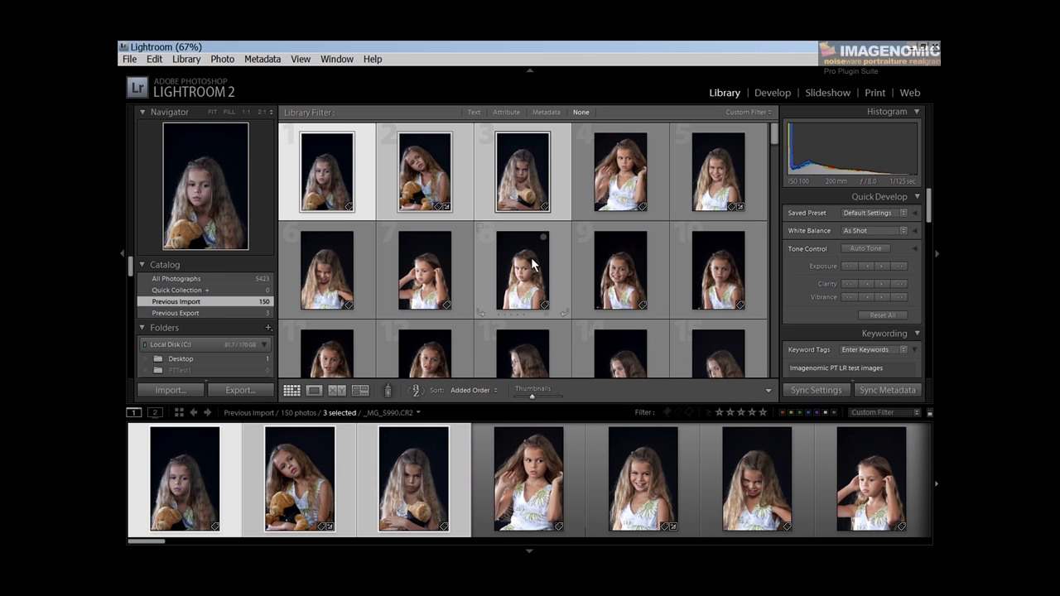
Step: Open the Portraiture Export subfolder of Elexys0609 and enlarge its first exported photo
scroll(184, 303, down, 3)
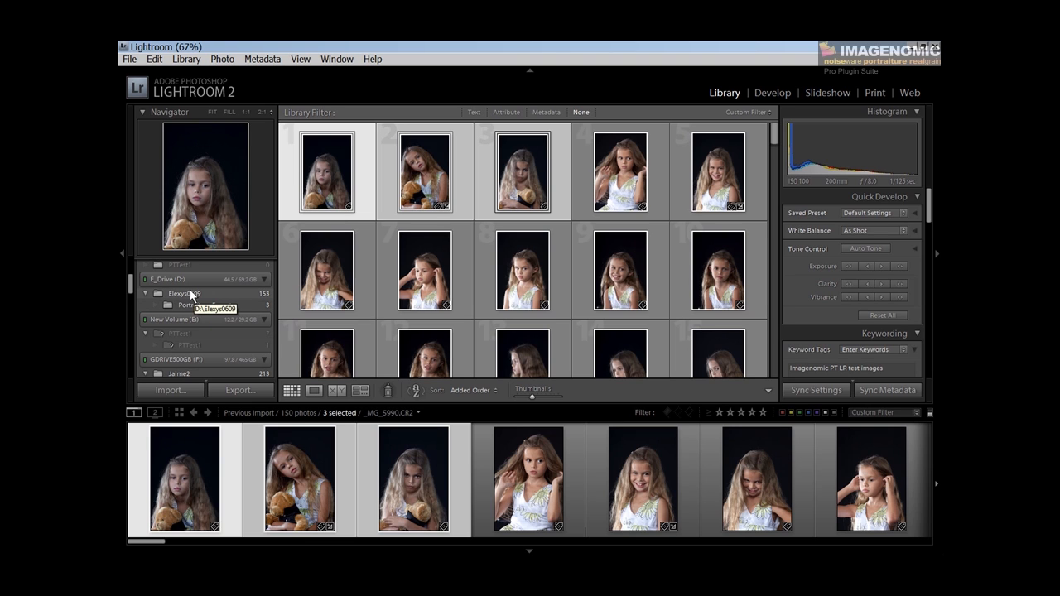
click(210, 305)
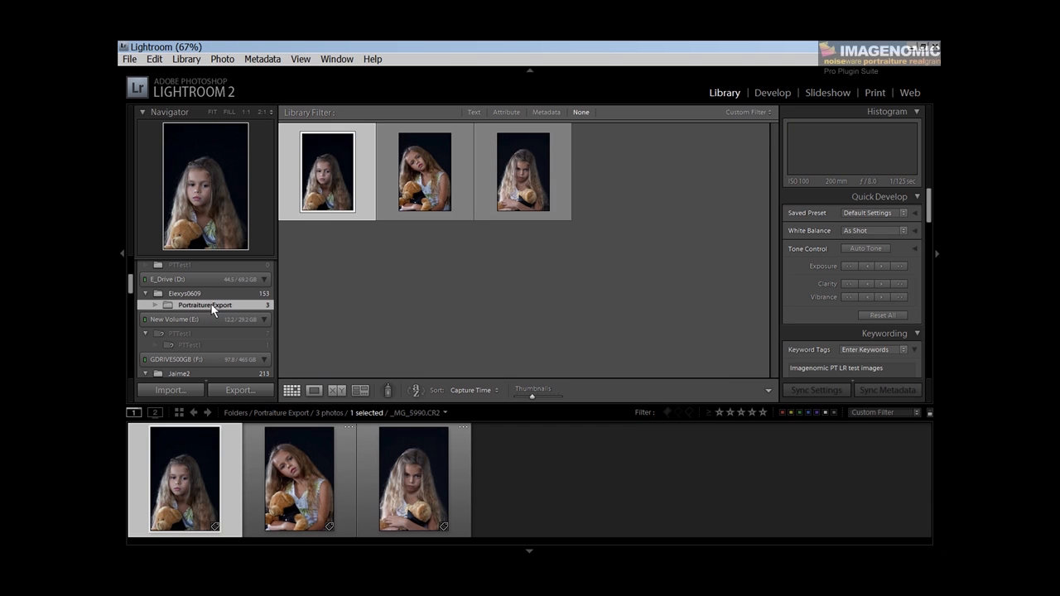
double_click(334, 168)
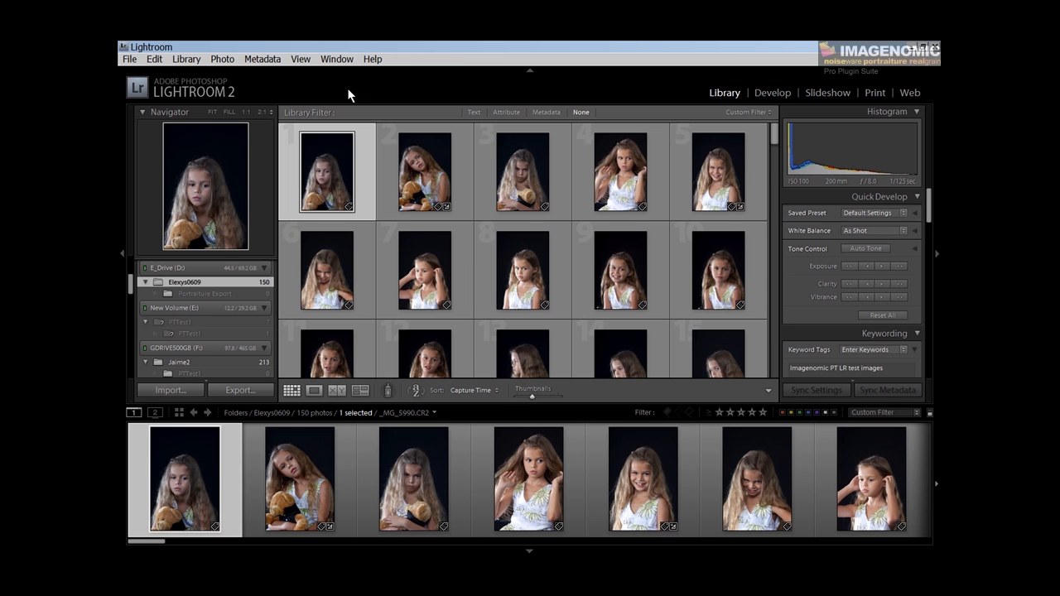
Step: Review the options for editing a copy of the first photo in Imagenomic Portraiture, and close them without editing
right_click(335, 165)
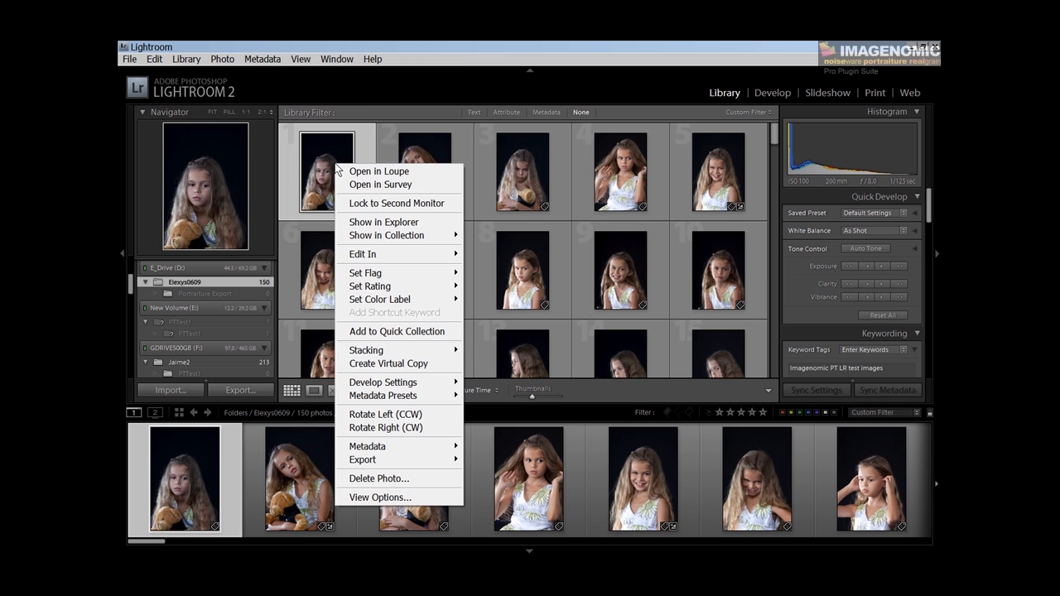
mouse_move(364, 257)
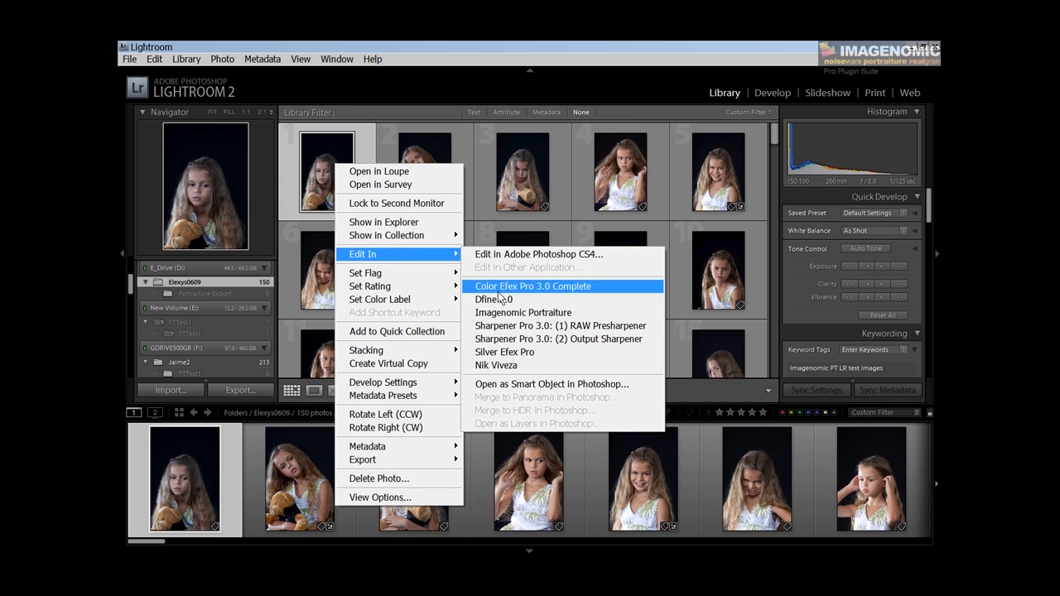
click(497, 313)
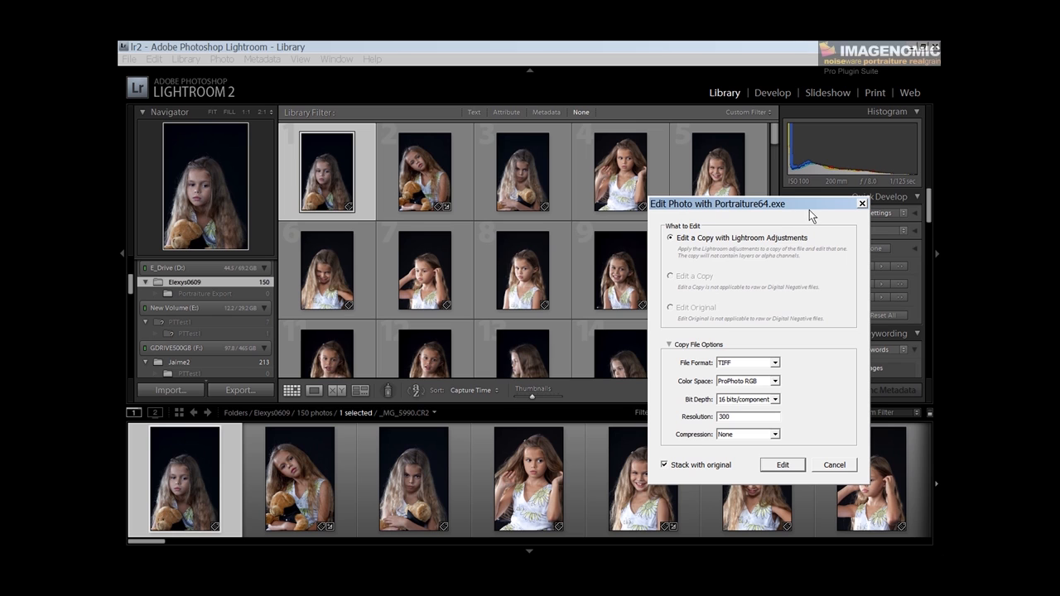
click(832, 469)
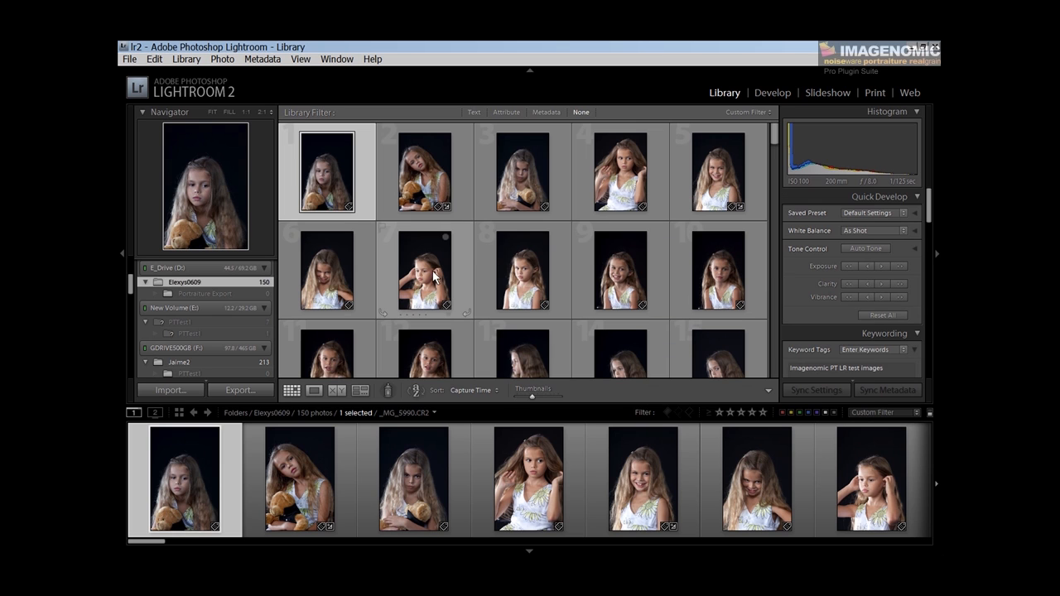
Step: Open the export settings for the first photo and load the Imagenomic preset for exporting to the "Portraiture Export" sub-folder
right_click(332, 197)
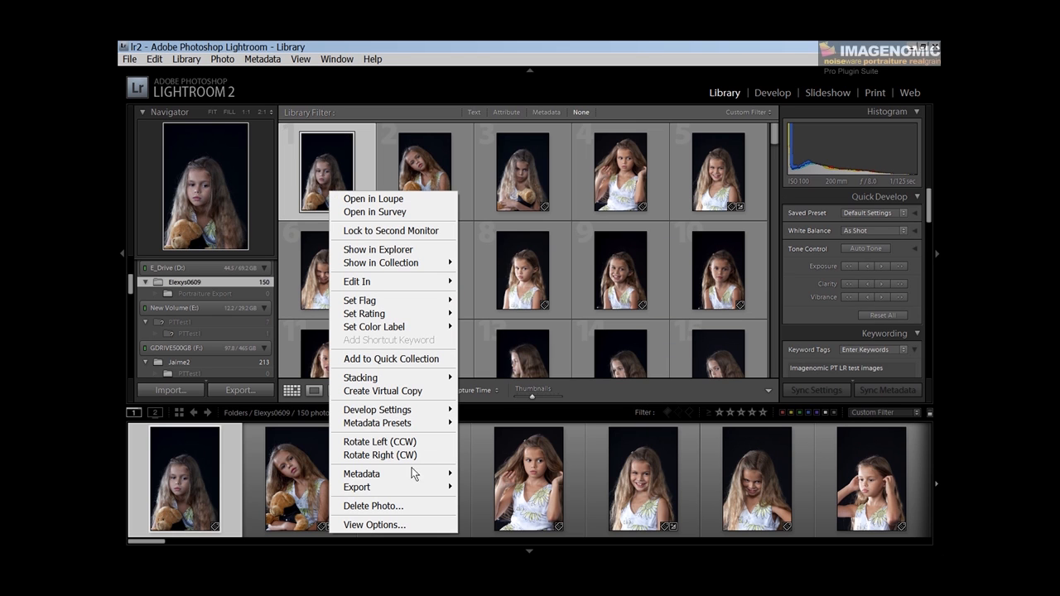
mouse_move(411, 491)
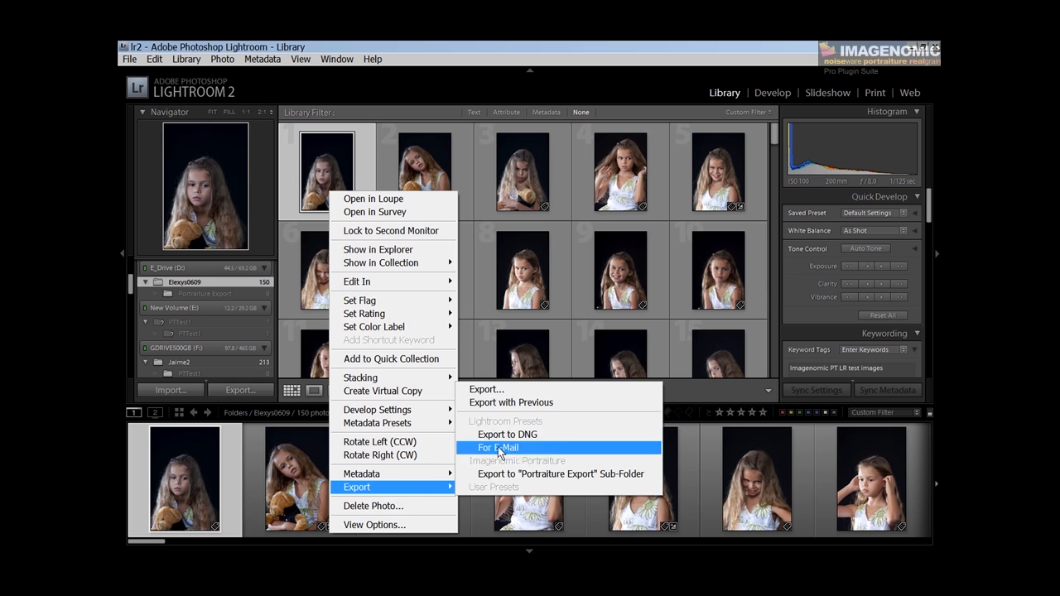
click(505, 391)
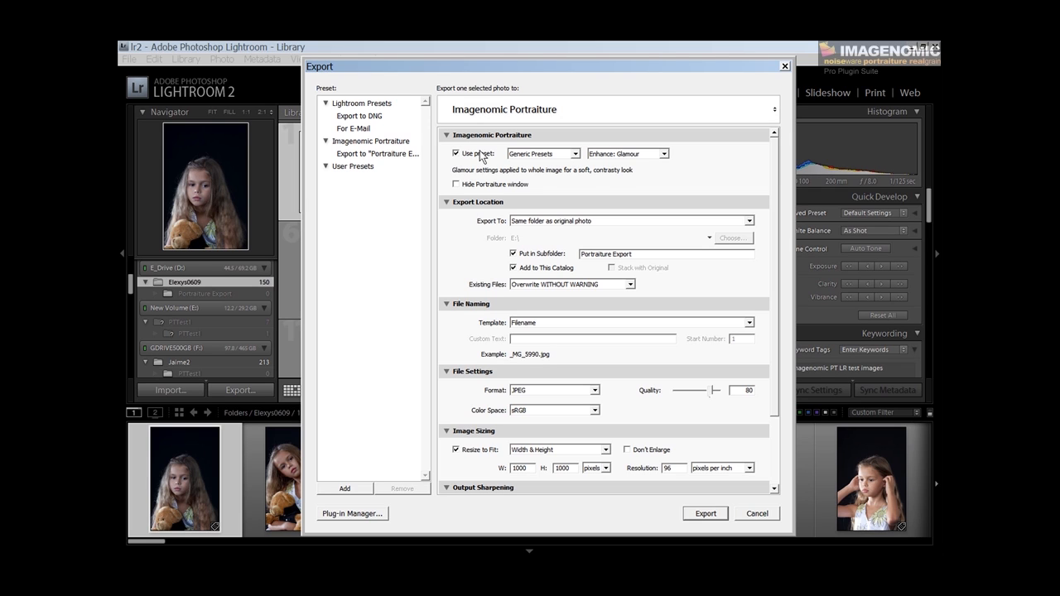
click(378, 156)
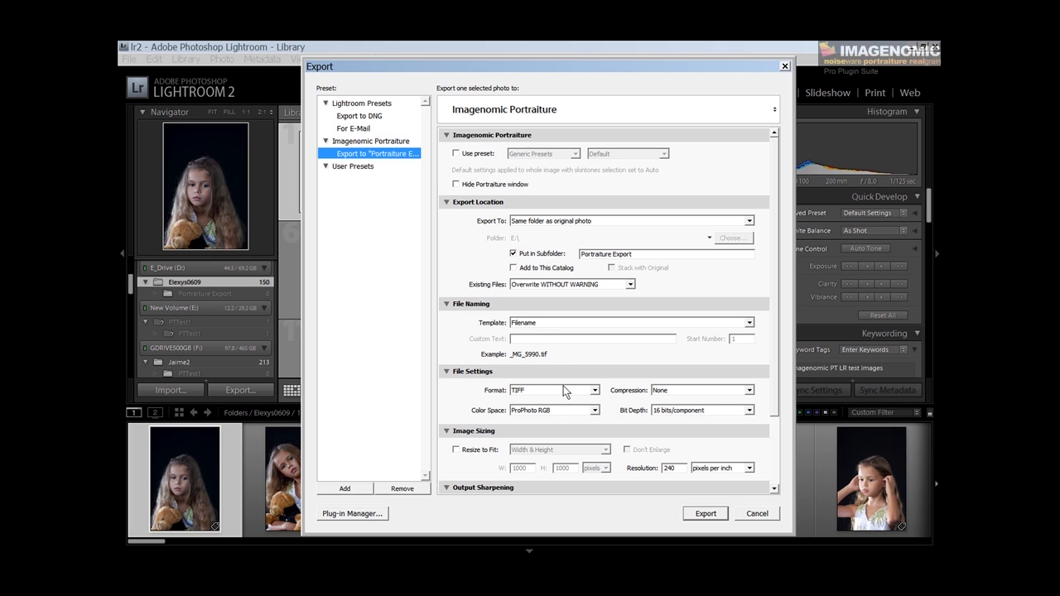
Step: Set the export format to JPEG and look at creating a new user preset, closing both dialogs without saving or exporting
click(596, 391)
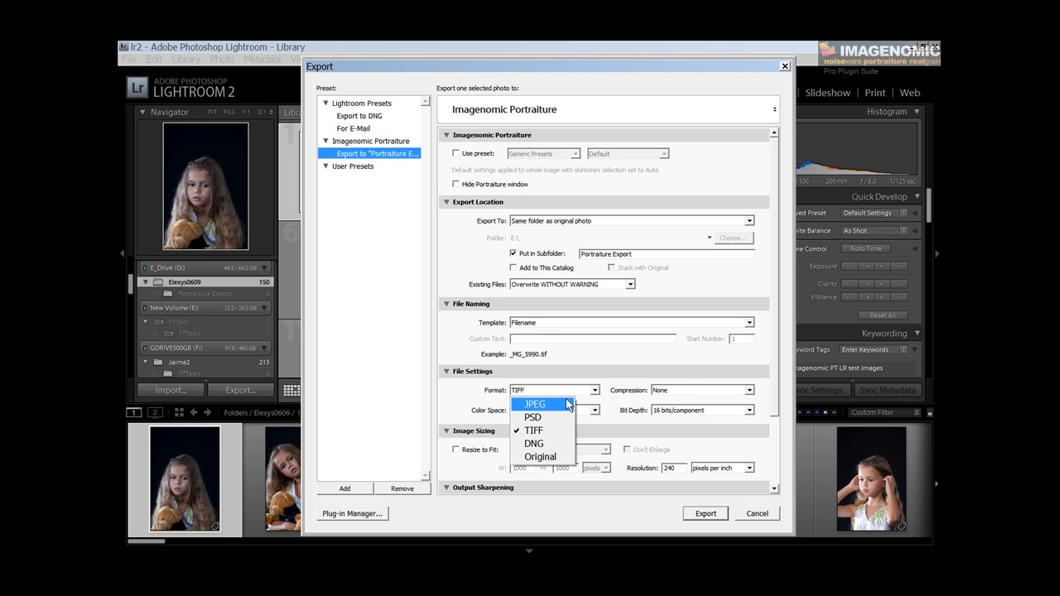
click(566, 403)
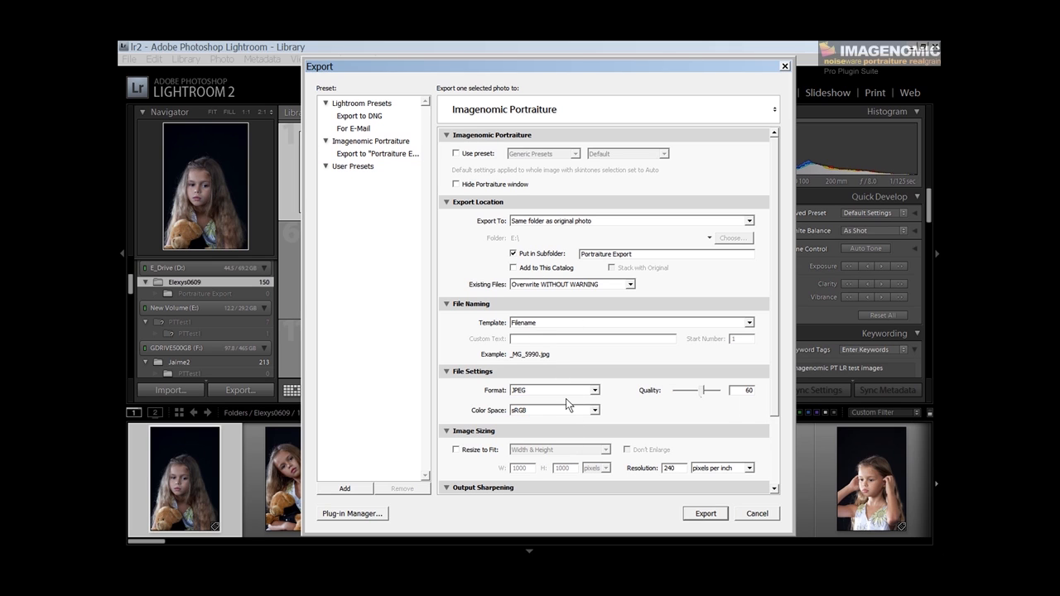
click(344, 489)
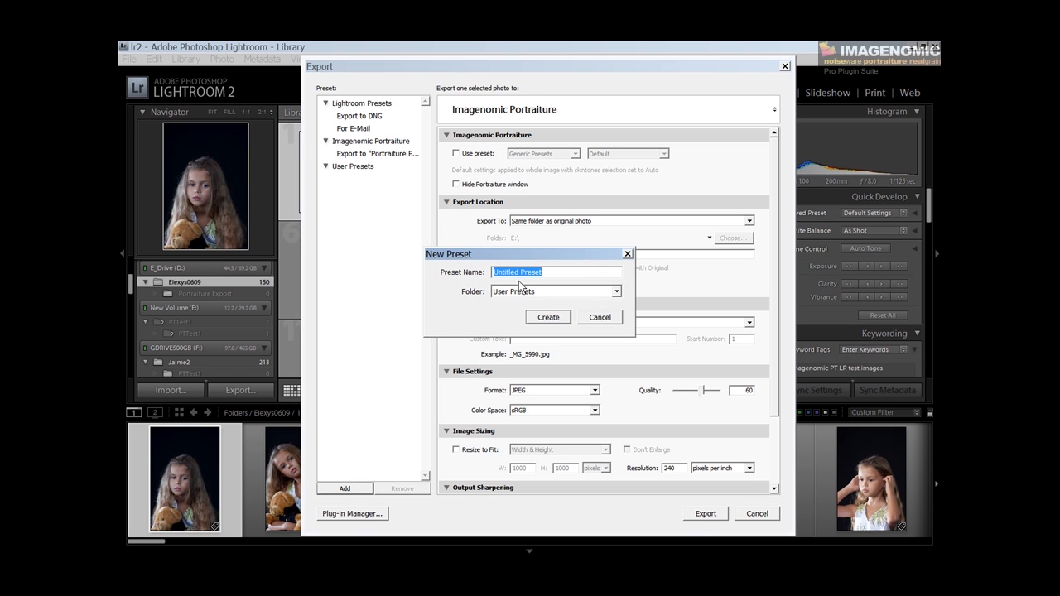
click(602, 319)
key(Escape)
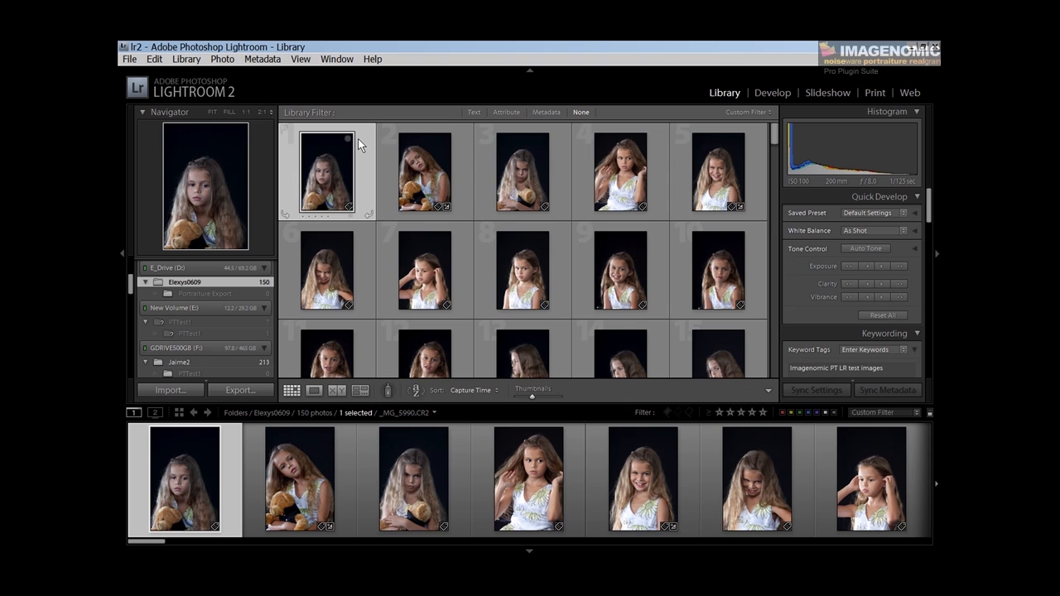